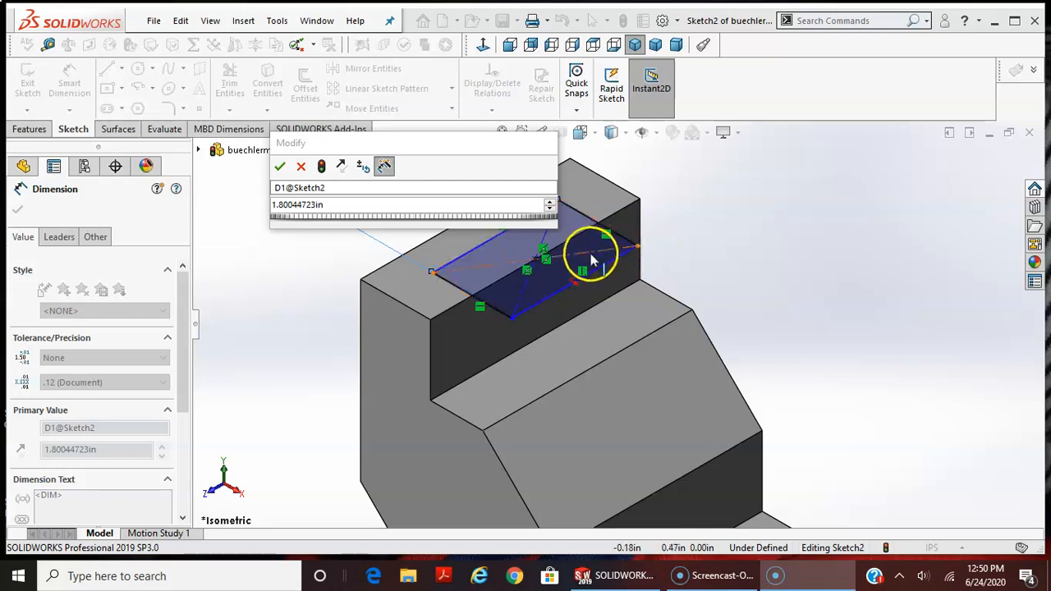
Dimension the center rectangle on the top face 1.5 in along the edge and .25*2 in across it.
left_click_drag(509, 152, 941, 116)
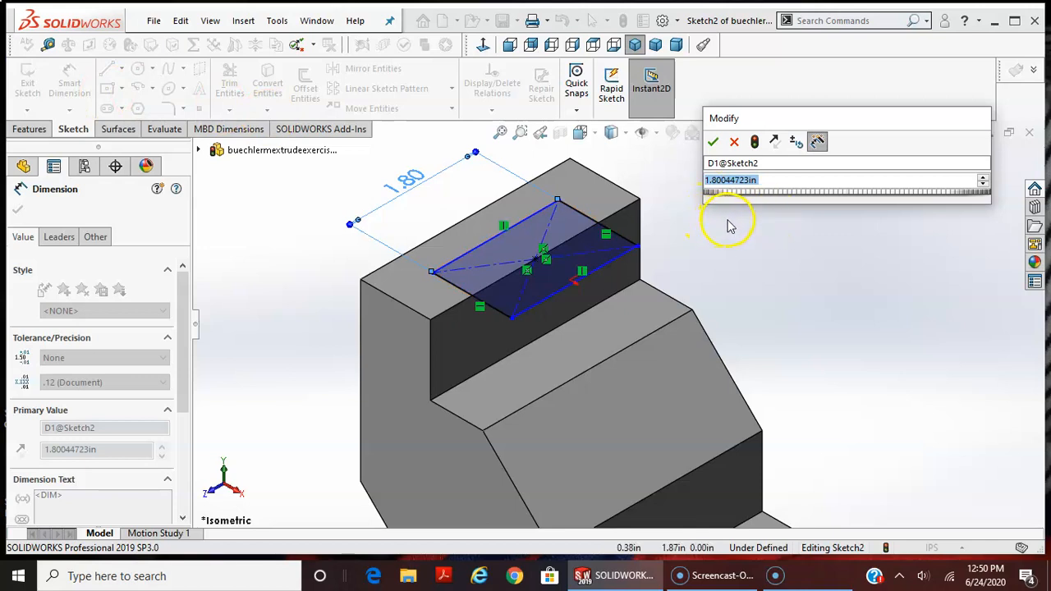
type("1.5")
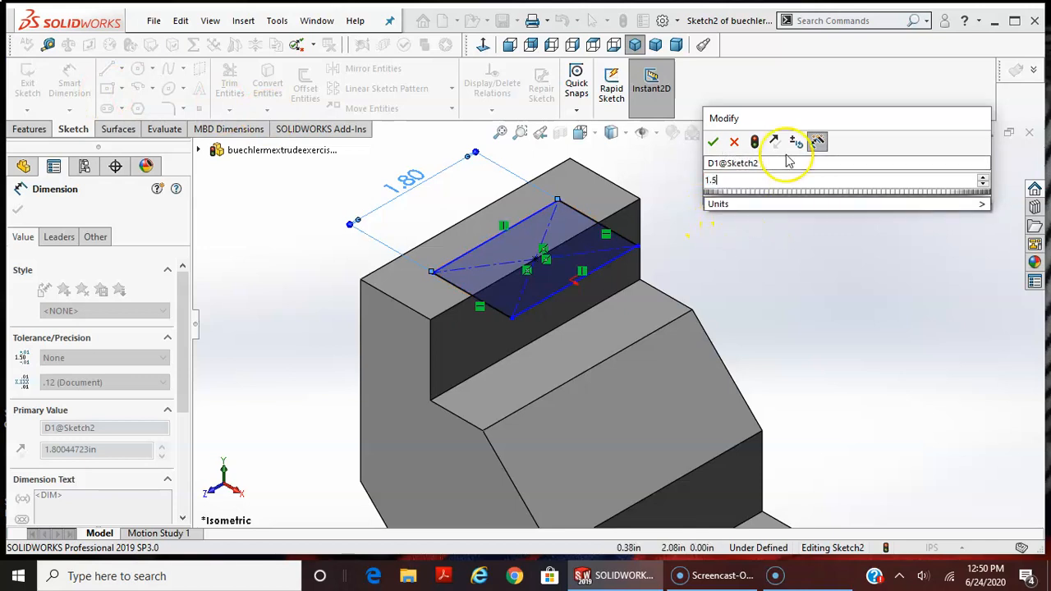
key("Return")
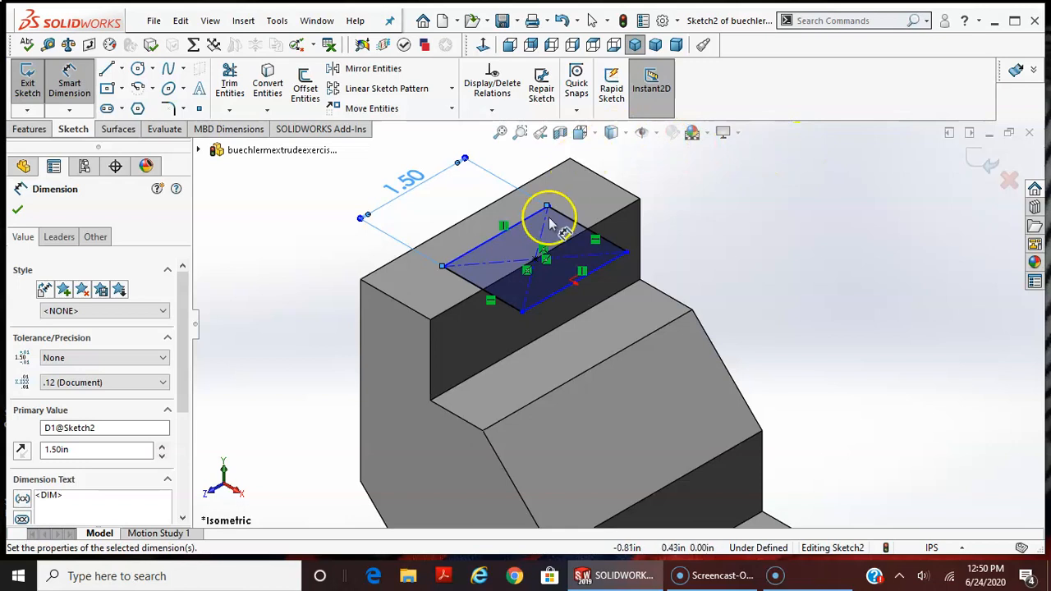
left_click(566, 230)
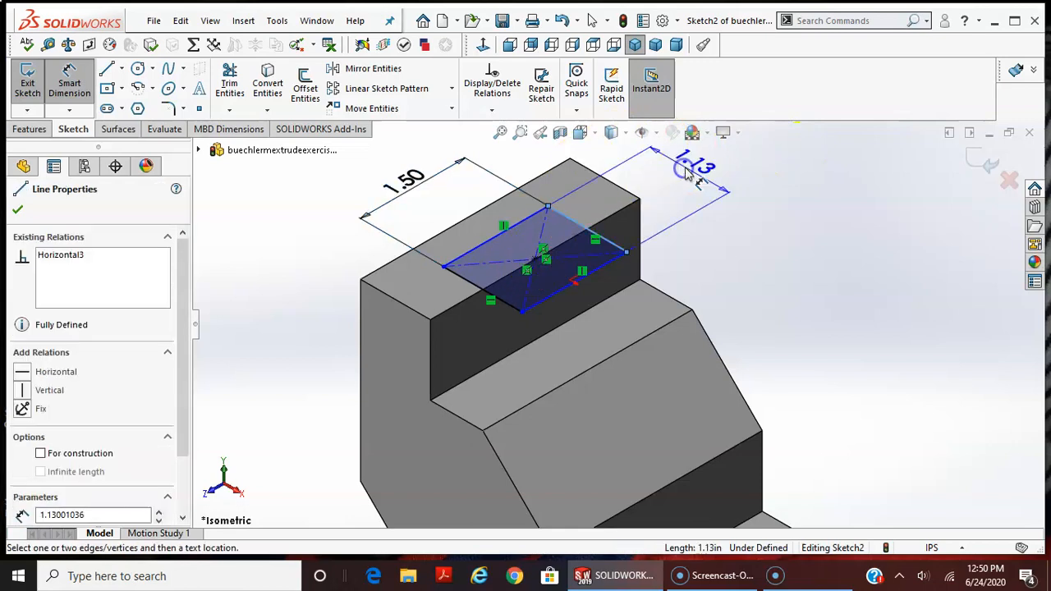
left_click(834, 159)
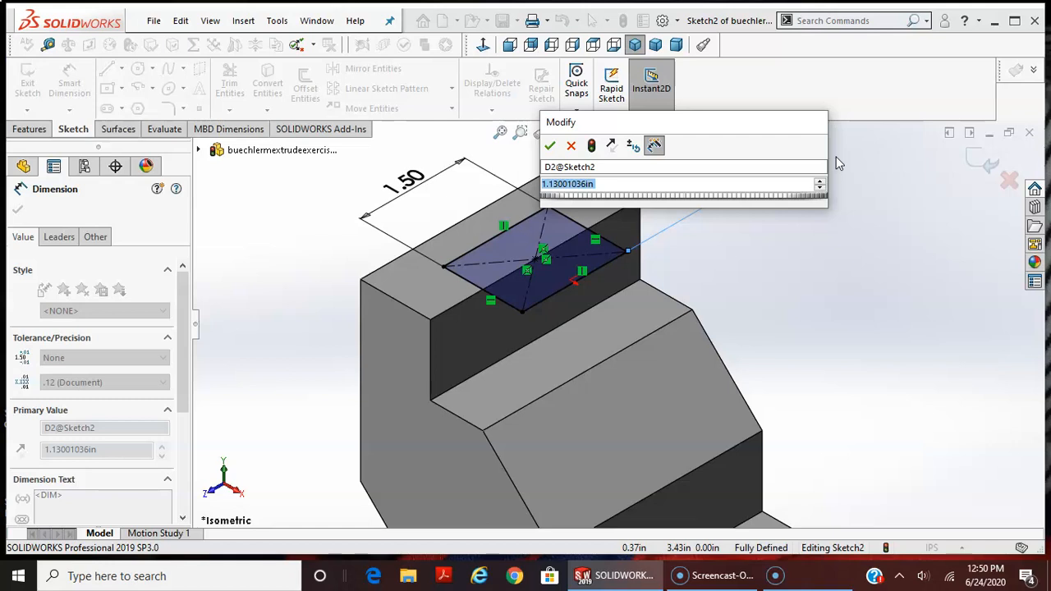
type(".25*2")
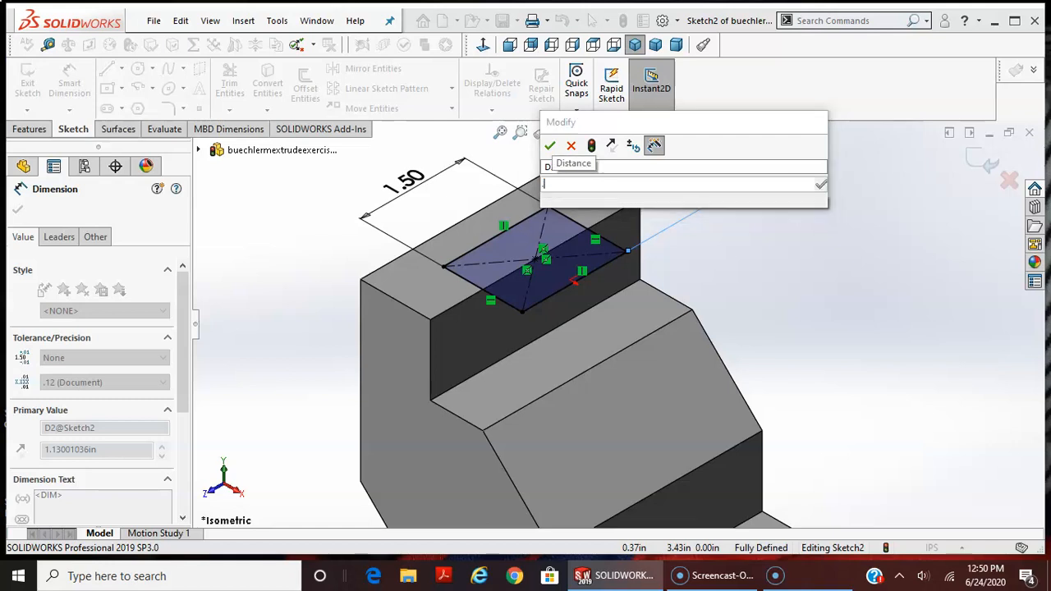
key("Return")
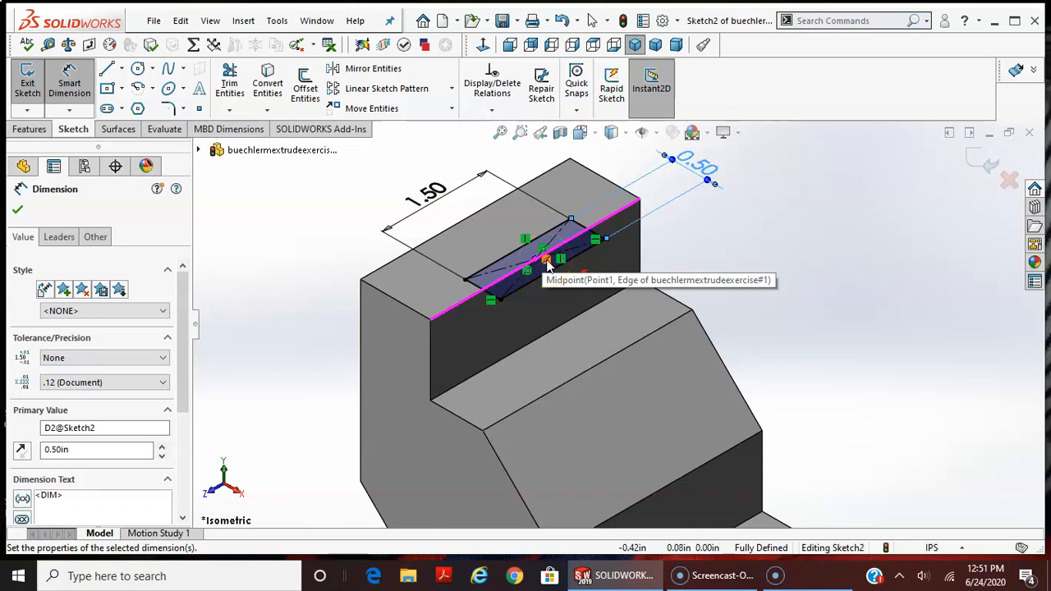
Cut-extrude the rectangle down from the top face, using Up To Surface with the horizontal step face below it.
left_click(31, 129)
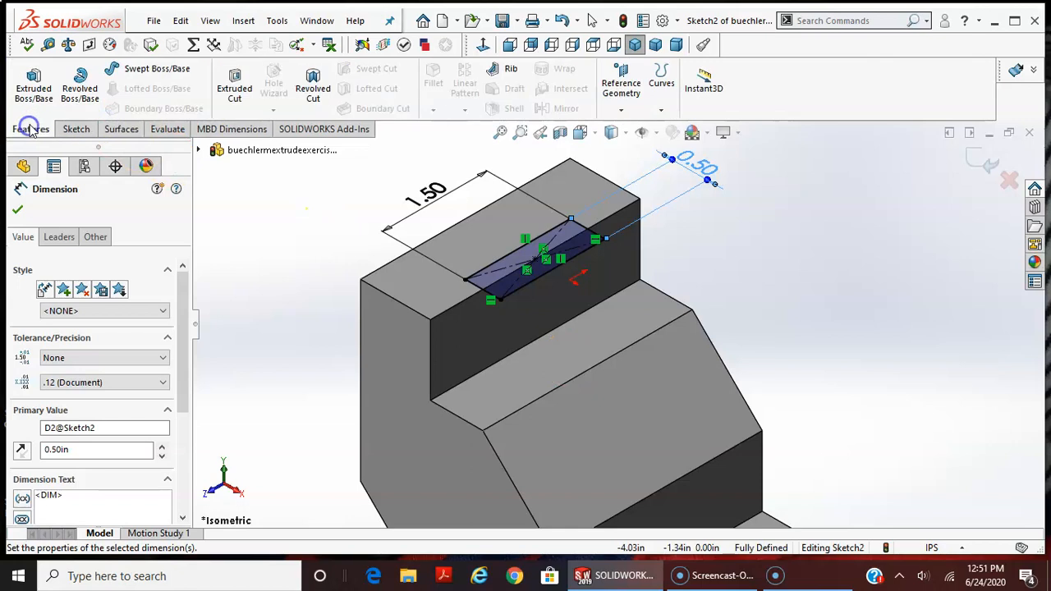
left_click(238, 82)
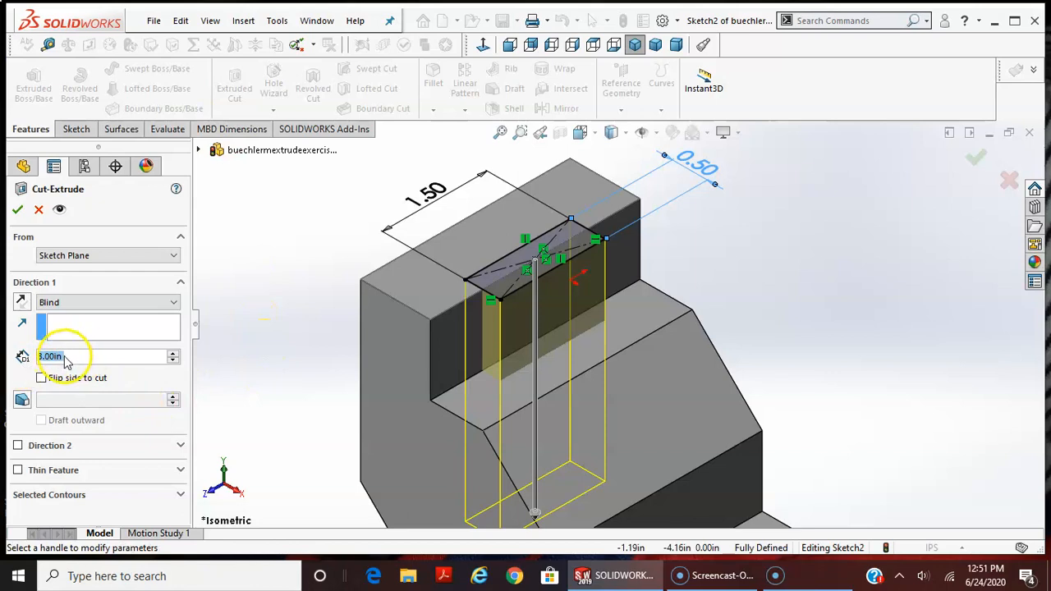
left_click(77, 302)
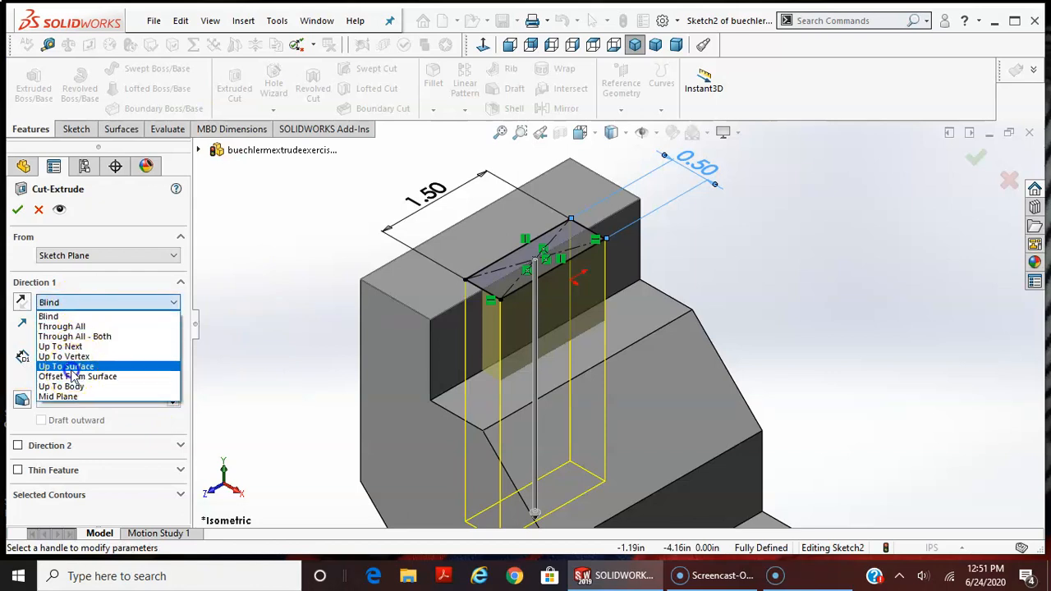
left_click(66, 367)
left_click(499, 400)
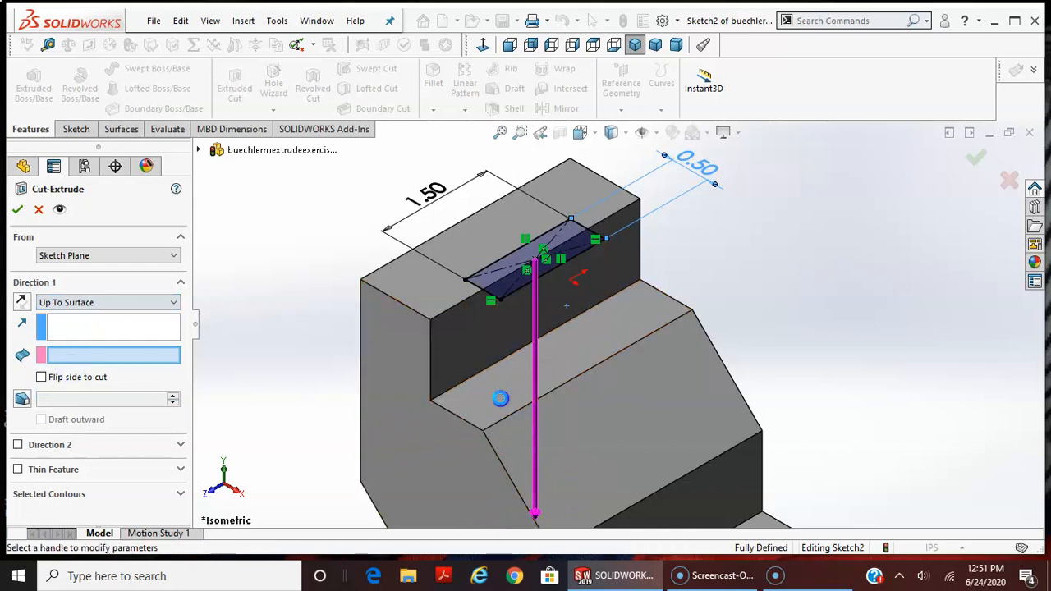
left_click(20, 210)
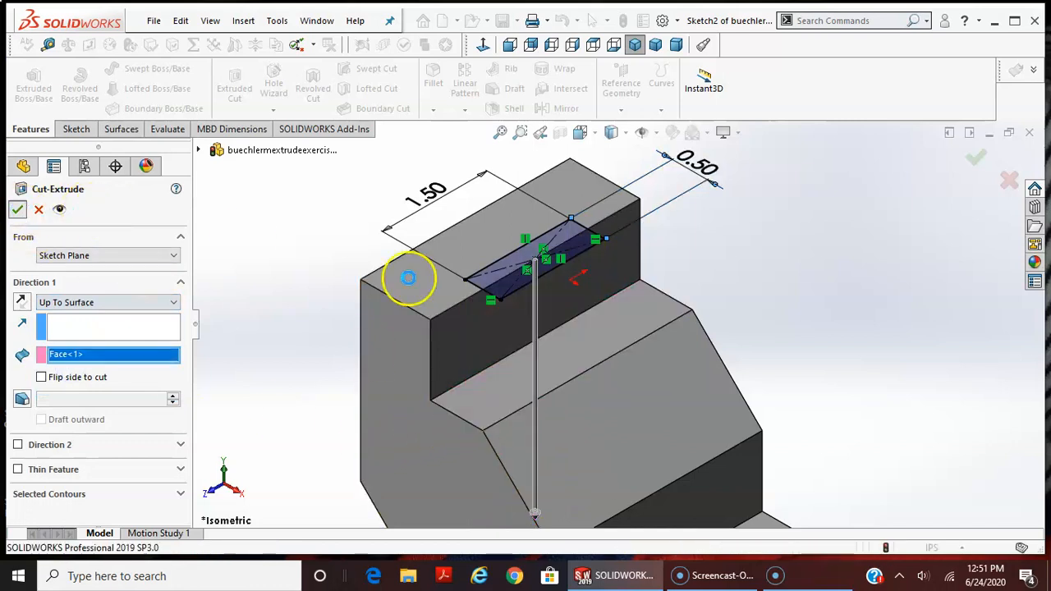
scroll(749, 391, "up", 2)
scroll(706, 410, "up", 1)
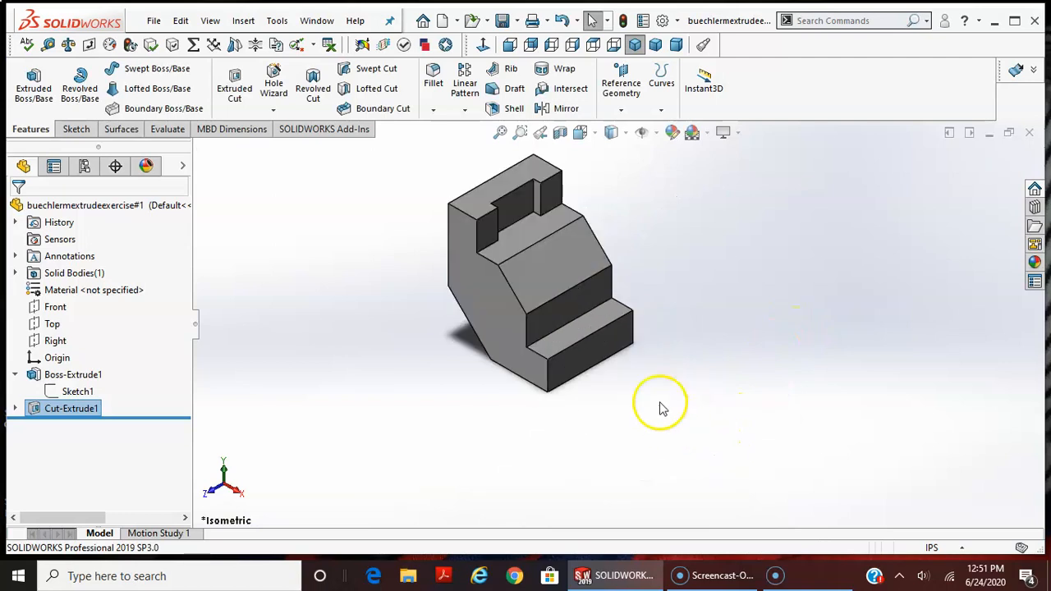
Sketch a rectangle of lines about 0.5 in wide on the lowest step's top face, with one long side on the front edge.
scroll(586, 270, "down", 5)
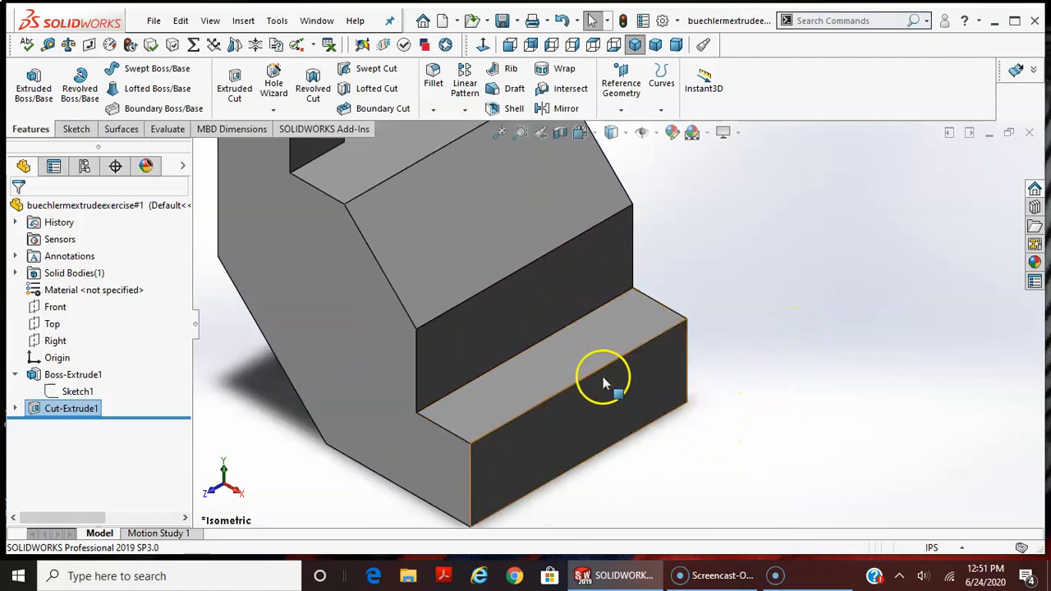
left_click(73, 129)
left_click(28, 82)
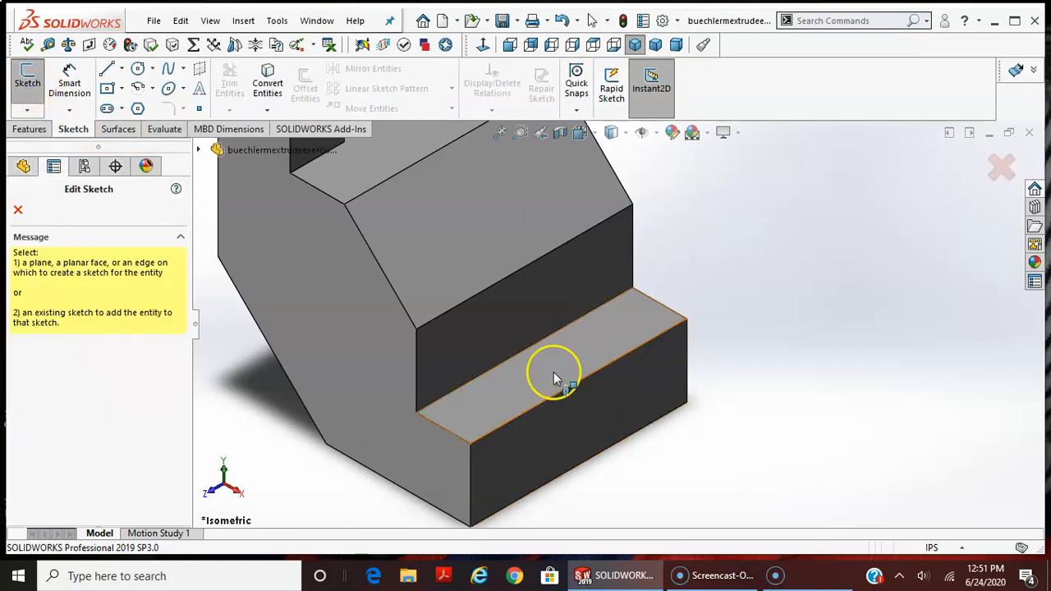
left_click(498, 390)
left_click(106, 69)
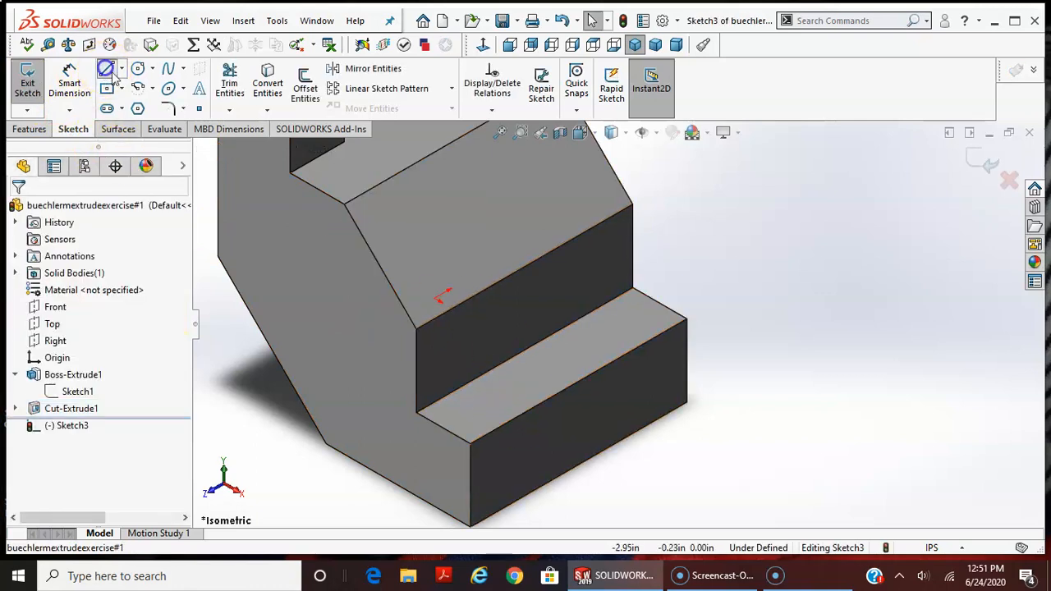
left_click(520, 413)
left_click(487, 397)
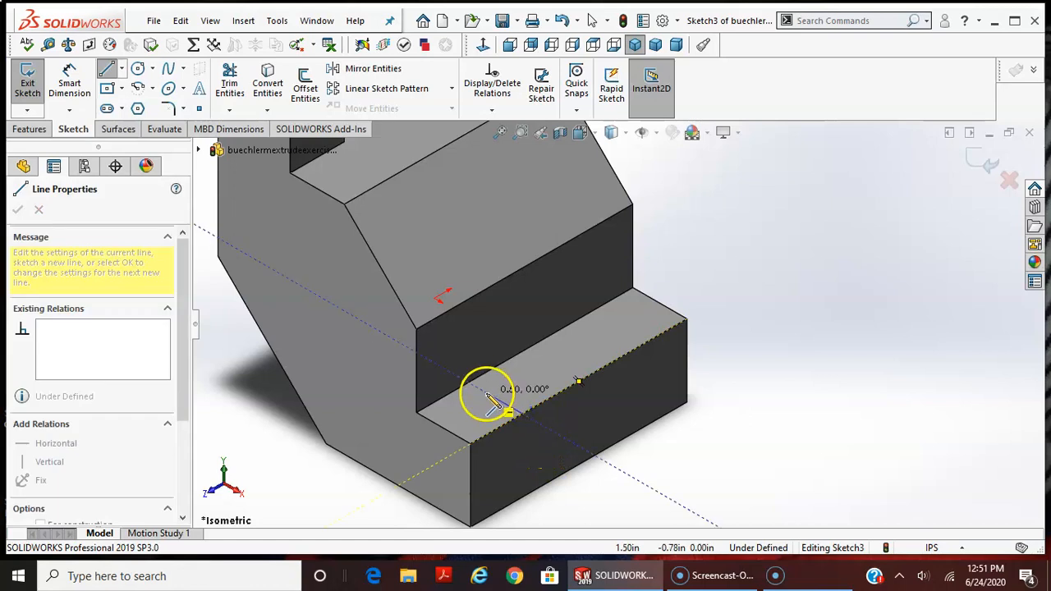
left_click(593, 331)
left_click(630, 353)
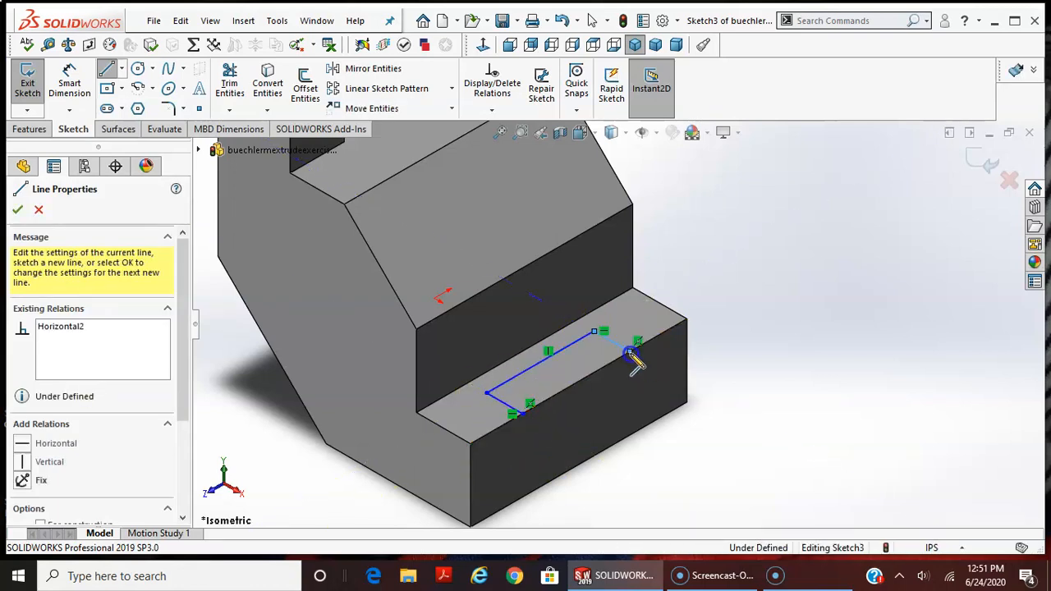
left_click(523, 414)
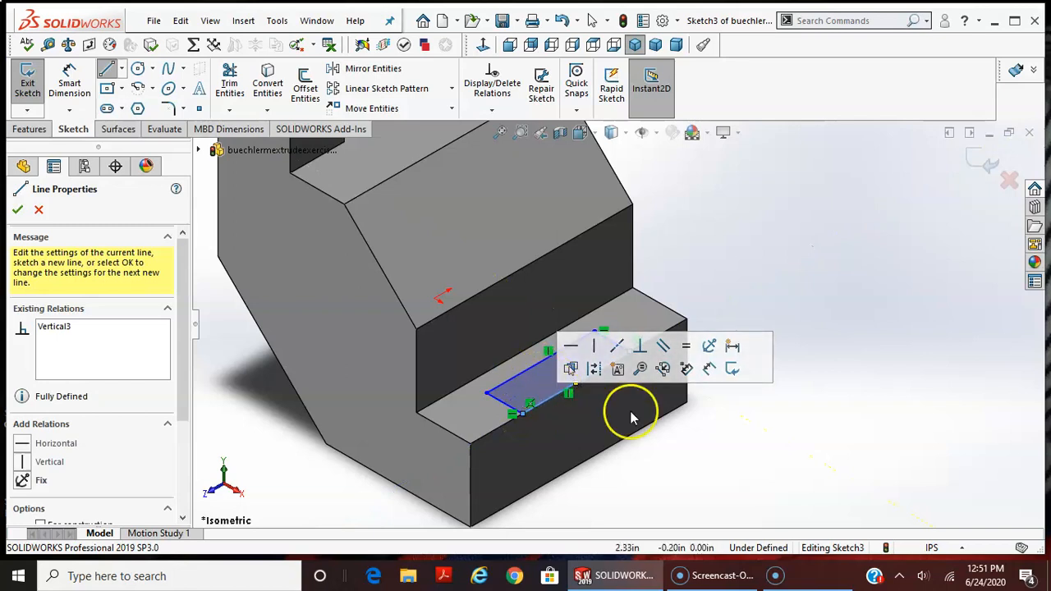
key("Escape")
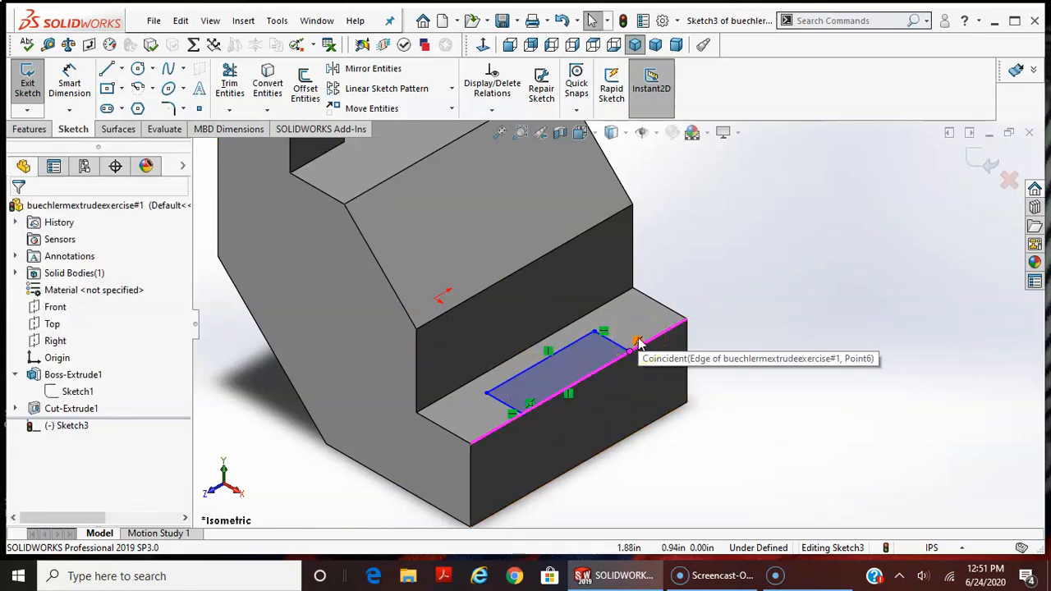
Draw a horizontal centerline from the midpoint of the step's back edge across the rectangle and beyond the front edge.
left_click(122, 70)
left_click(128, 106)
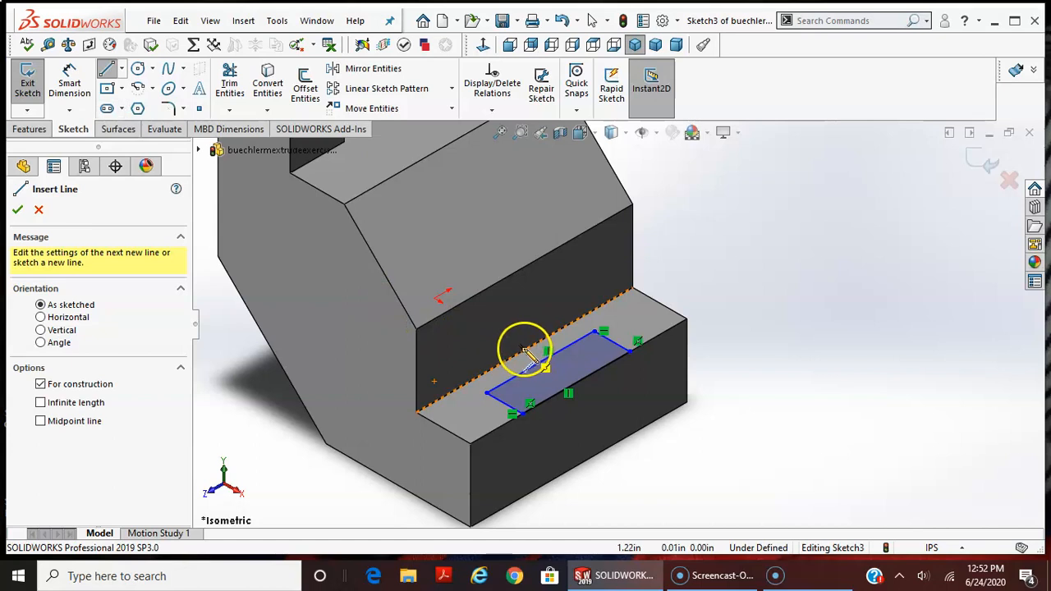
mouse_move(525, 351)
left_mouse_down()
mouse_move(653, 422)
mouse_move(760, 400)
left_mouse_up()
key("Escape")
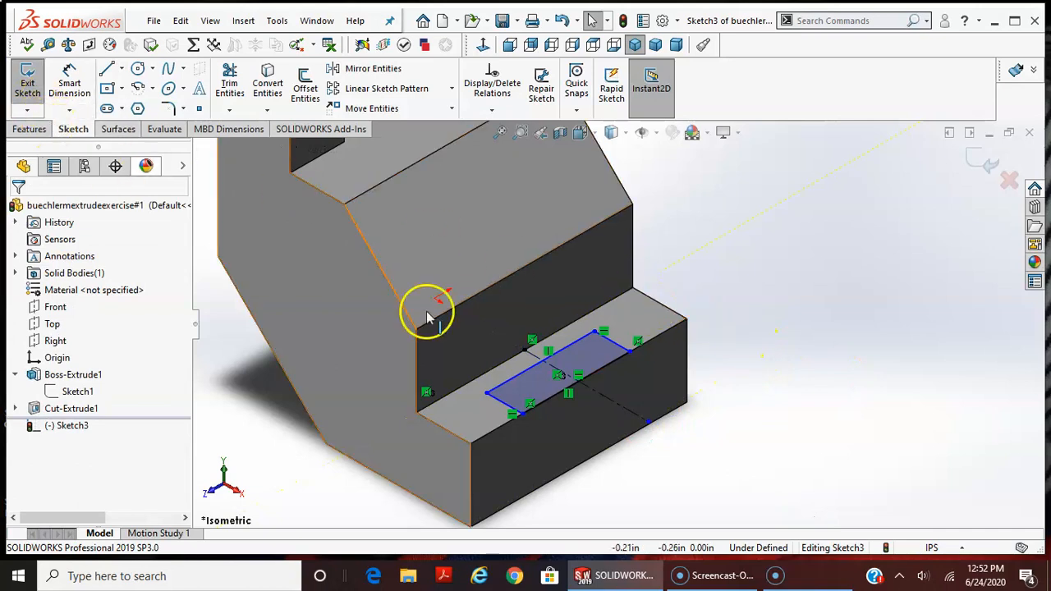
Make the rectangle's two short sides symmetric about the centerline and test the relation by moving one side.
left_click(618, 348)
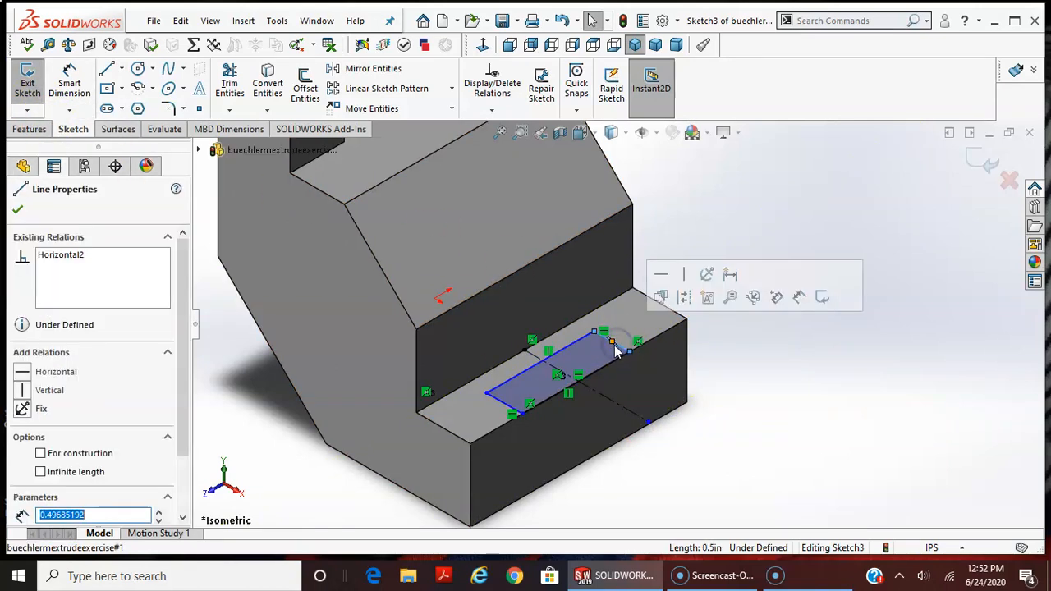
left_click(500, 408, "ctrl")
left_click(626, 410, "ctrl")
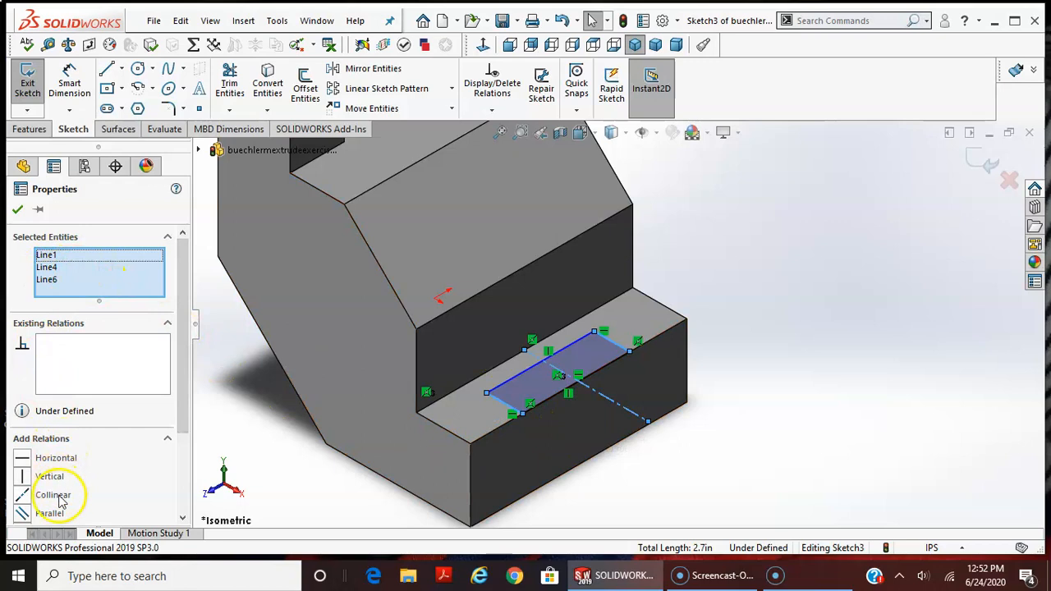
scroll(70, 496, "down", 3)
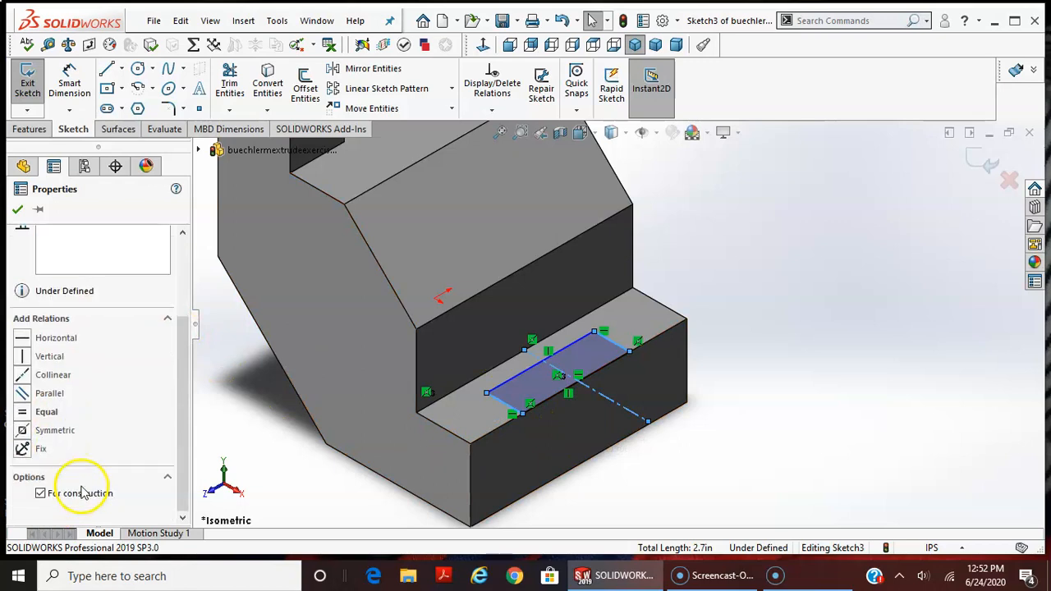
left_click(45, 431)
left_click(569, 318)
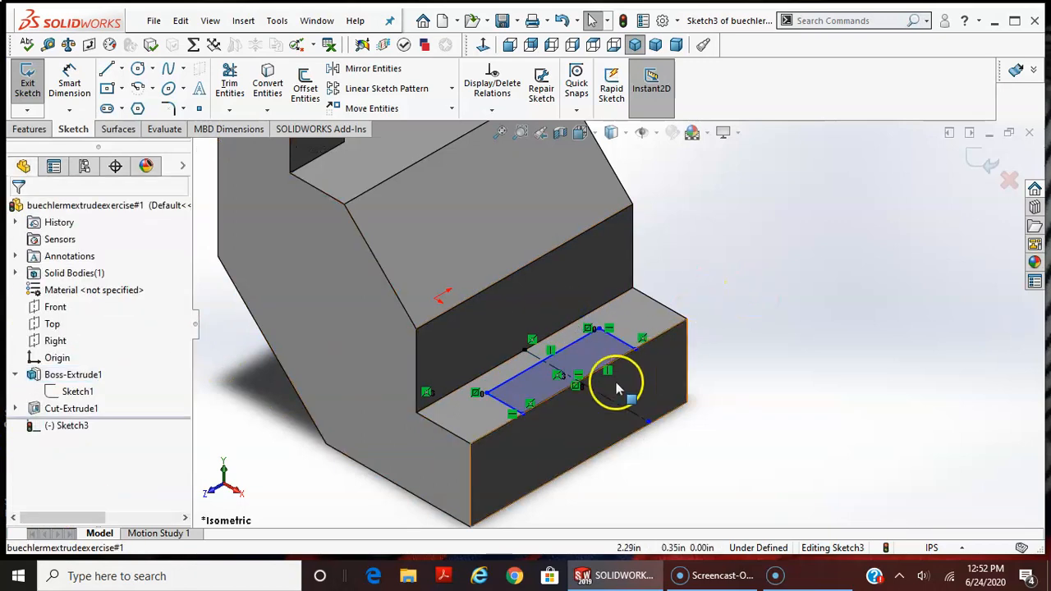
mouse_move(651, 345)
left_mouse_down()
mouse_move(703, 308)
mouse_move(600, 379)
mouse_move(661, 343)
mouse_move(598, 367)
mouse_move(633, 352)
left_mouse_up()
left_click(598, 403)
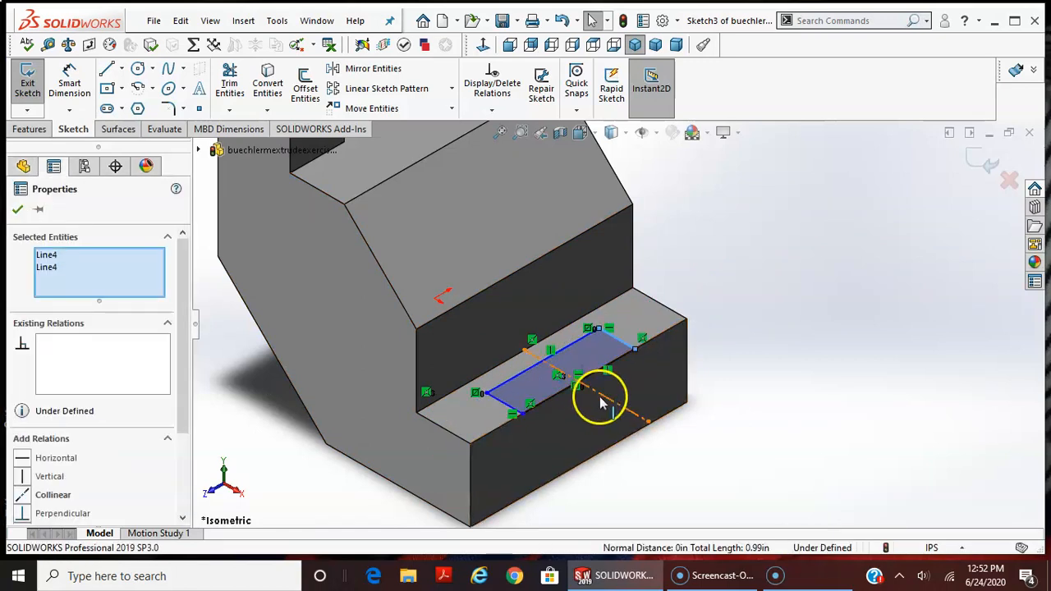
Dimension the rectangle's short side to 0.25 in and its long side to 1.25 in.
left_click(69, 82)
left_click(502, 408)
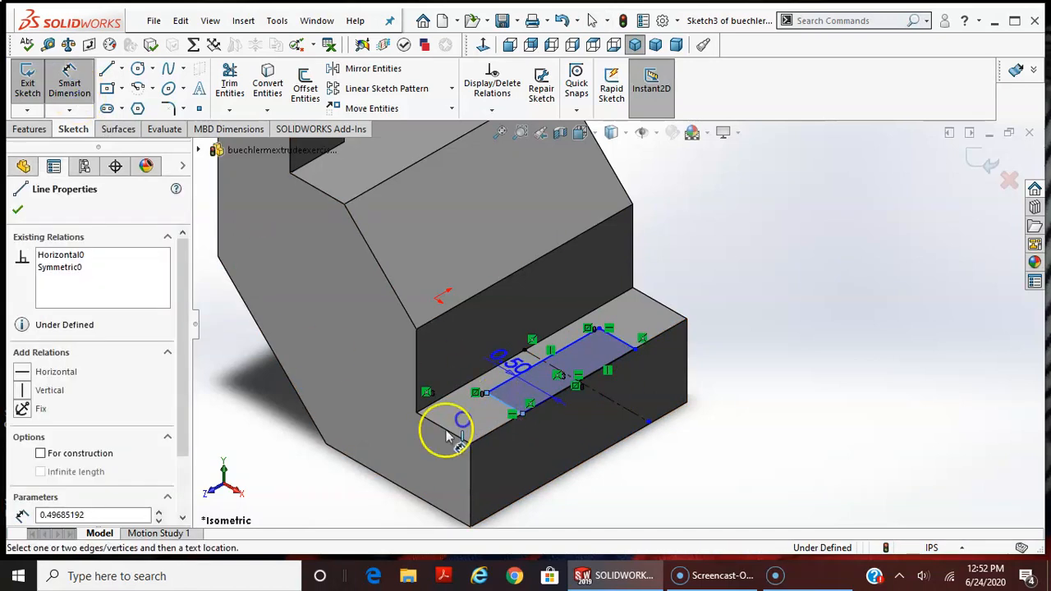
left_click(481, 406)
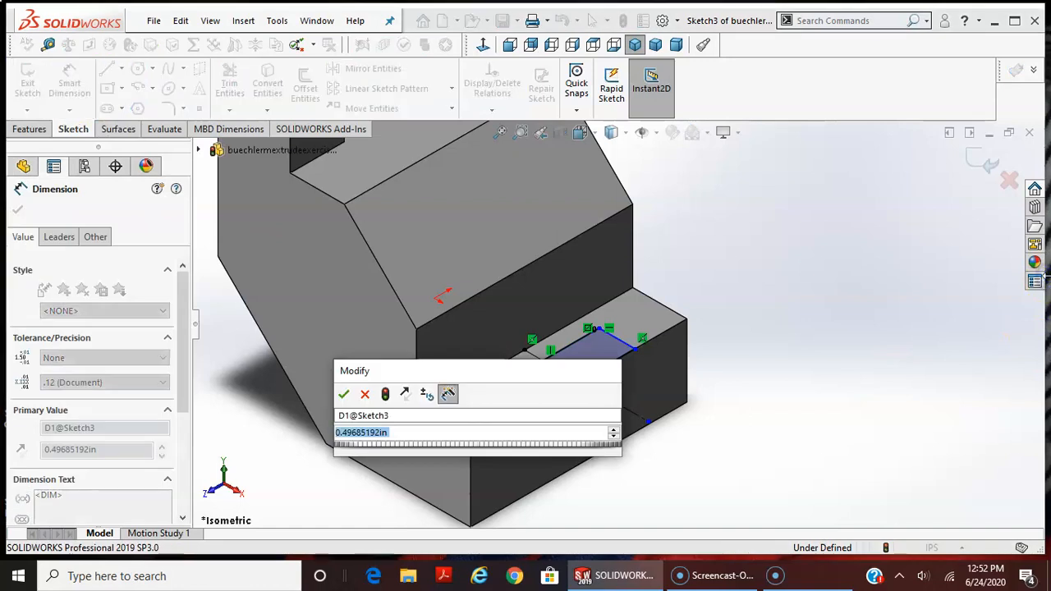
type(".25")
key("Return")
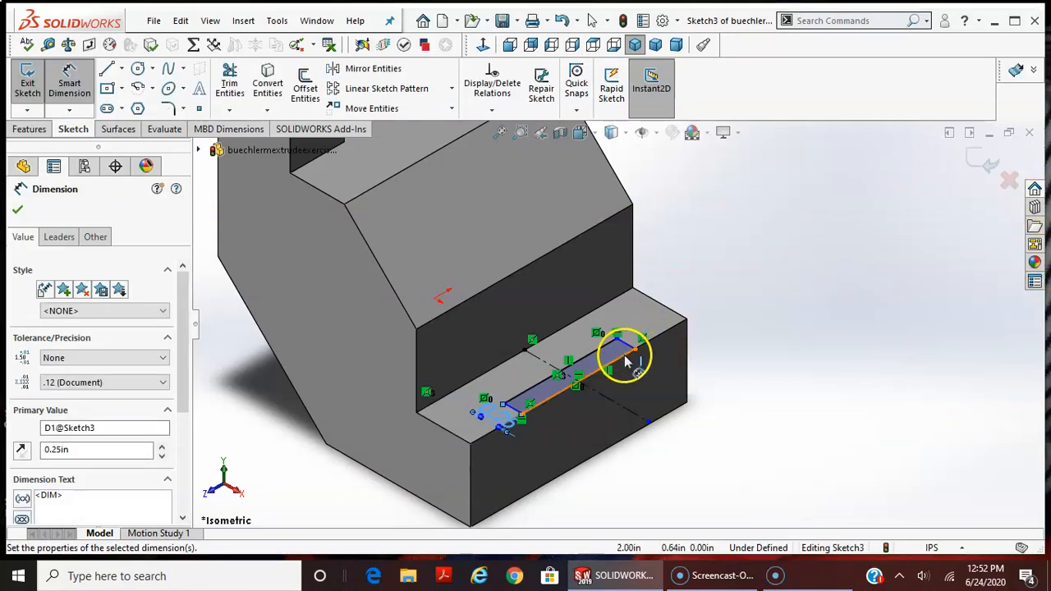
left_click(622, 353)
left_click(718, 466)
type("1.25")
key("Return")
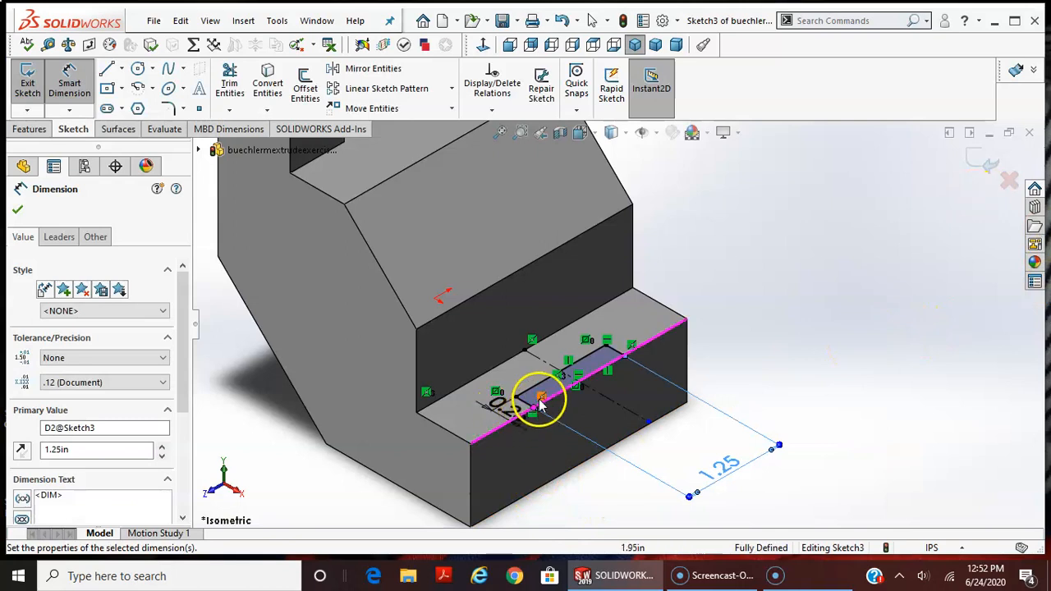
Cut the dimensioned rectangle on the lowest step with an Extruded Cut set to Through All.
scroll(675, 484, "up", 5)
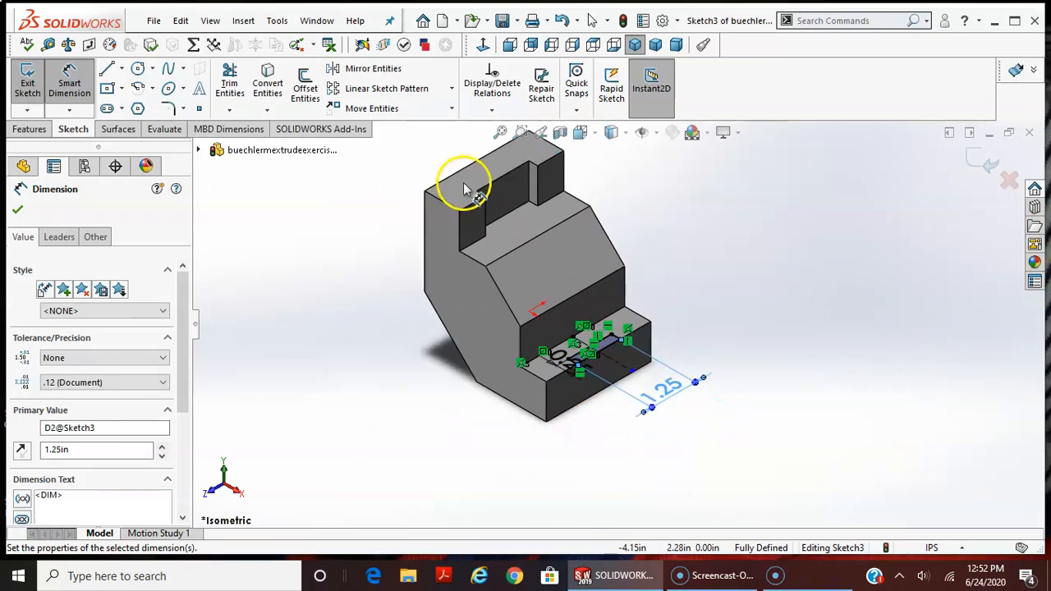
scroll(509, 382, "down", 5)
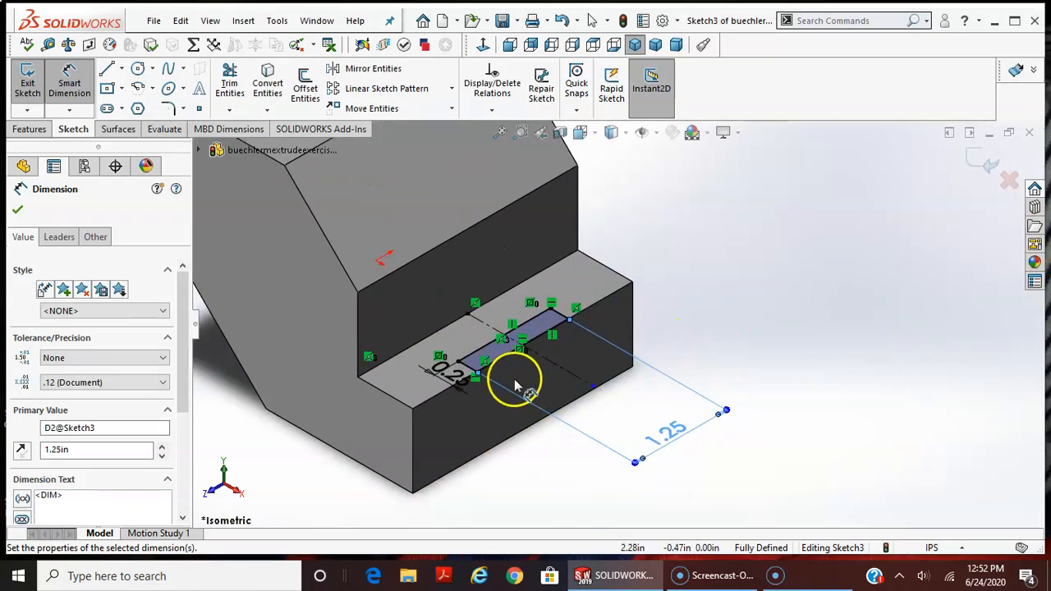
scroll(548, 359, "down", 3)
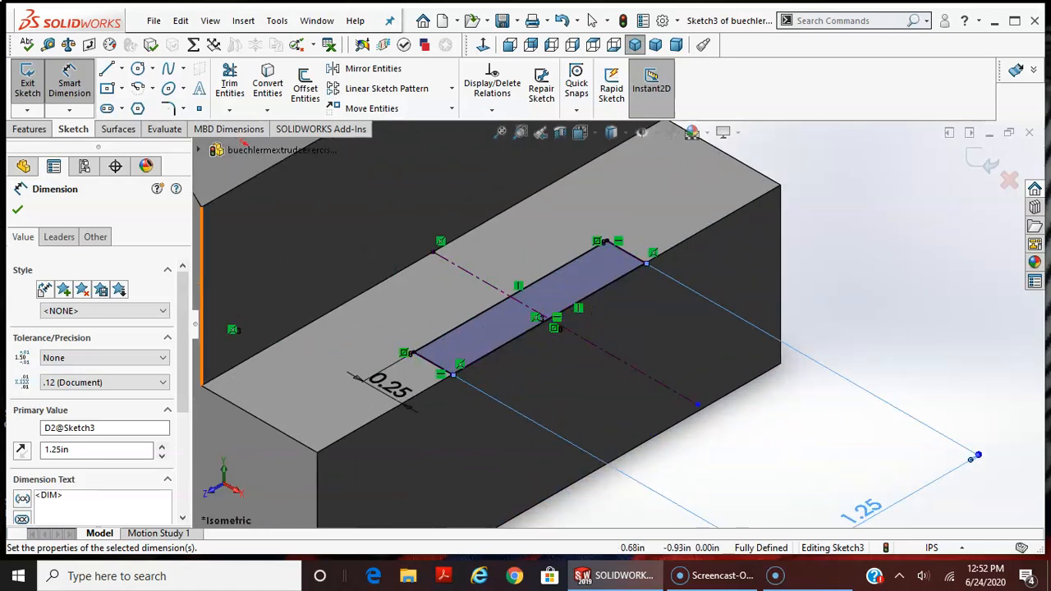
left_click(29, 129)
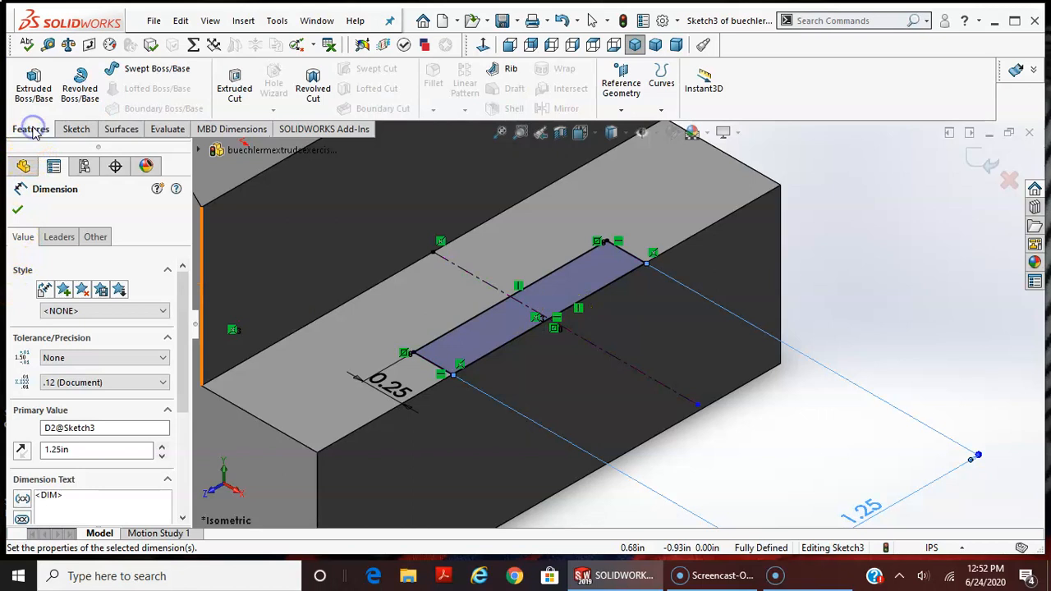
left_click(236, 75)
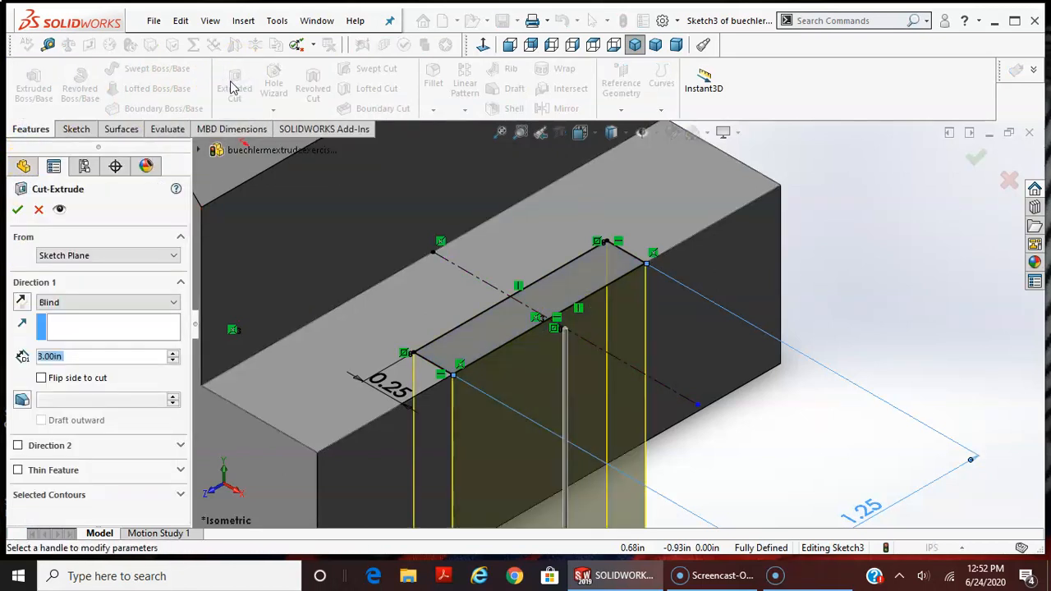
left_click(91, 306)
left_click(86, 321)
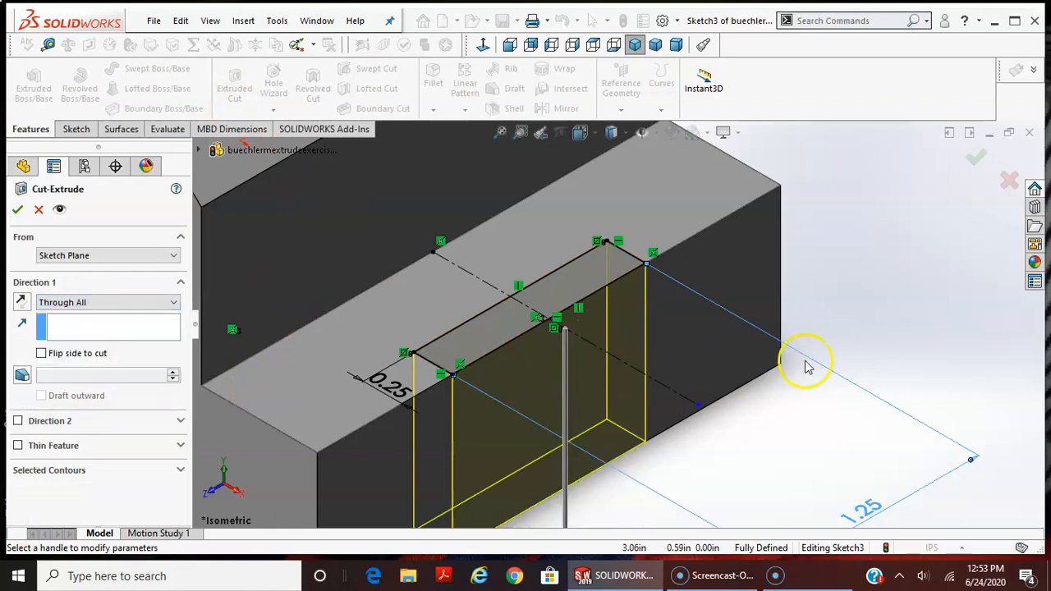
scroll(678, 386, "down", 2)
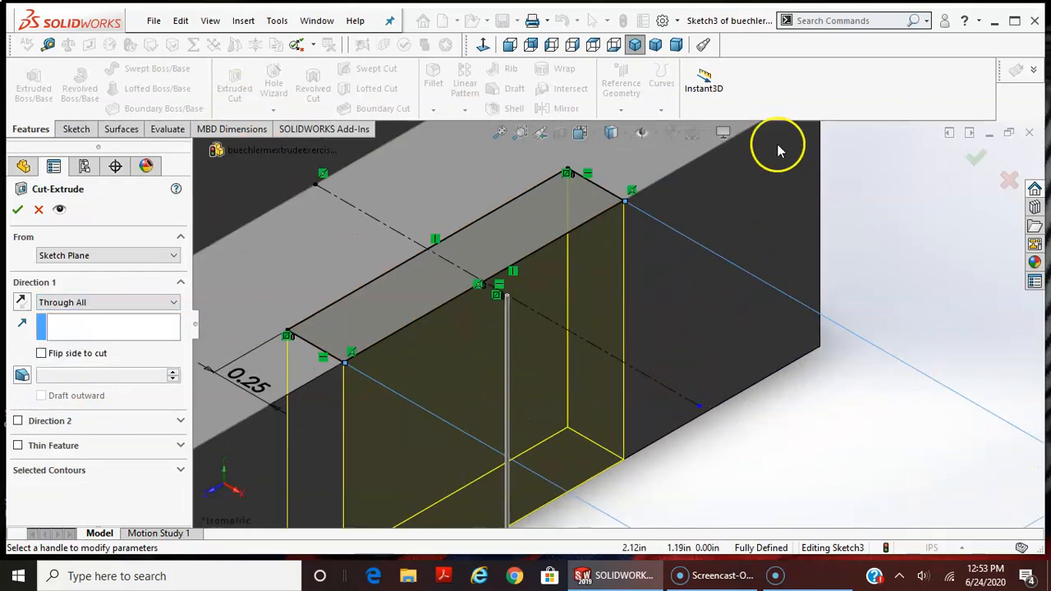
scroll(676, 316, "down", 2)
scroll(676, 316, "up", 5)
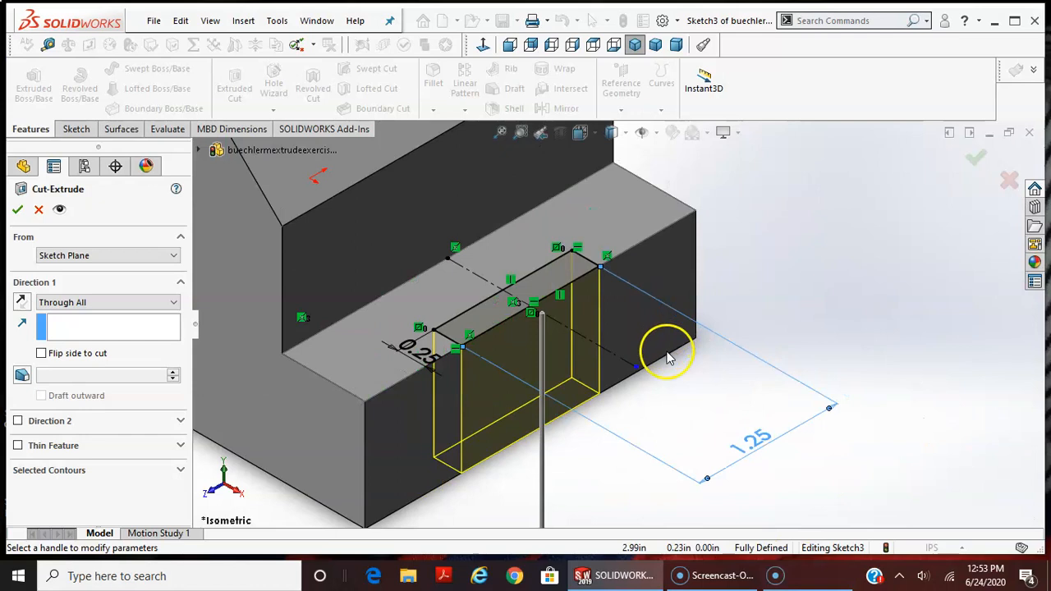
left_click(15, 211)
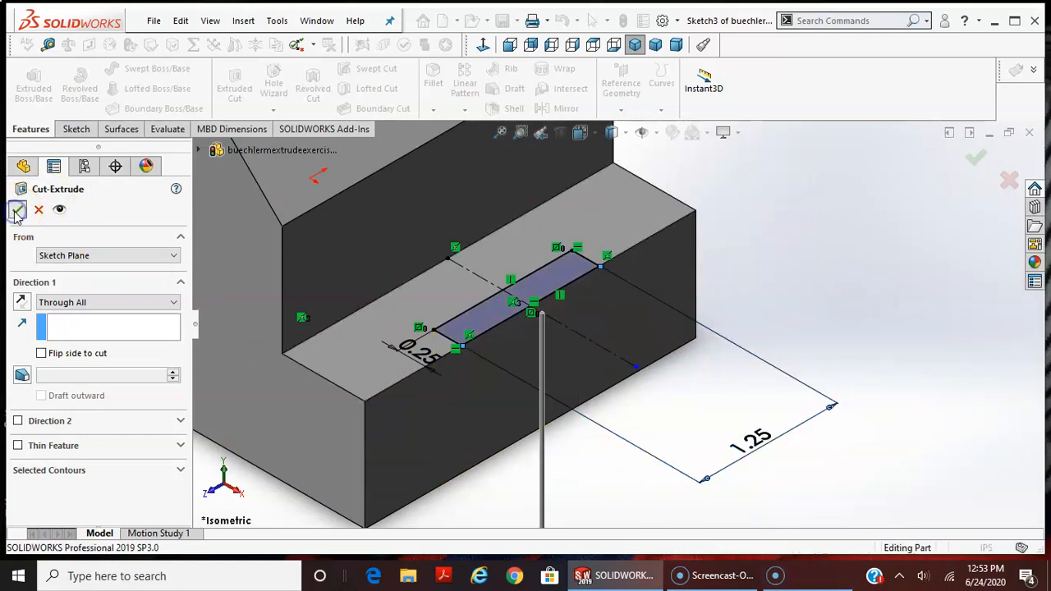
Edit the upper notch's sketch, set its width to 1.25 in and exit the sketch.
middle_click_drag(668, 436, 706, 250)
middle_click_drag(683, 284, 615, 326)
mouse_move(500, 219)
middle_mouse_down()
mouse_move(699, 263)
mouse_move(727, 287)
mouse_move(508, 220)
middle_mouse_up()
middle_click_drag(608, 230, 619, 260)
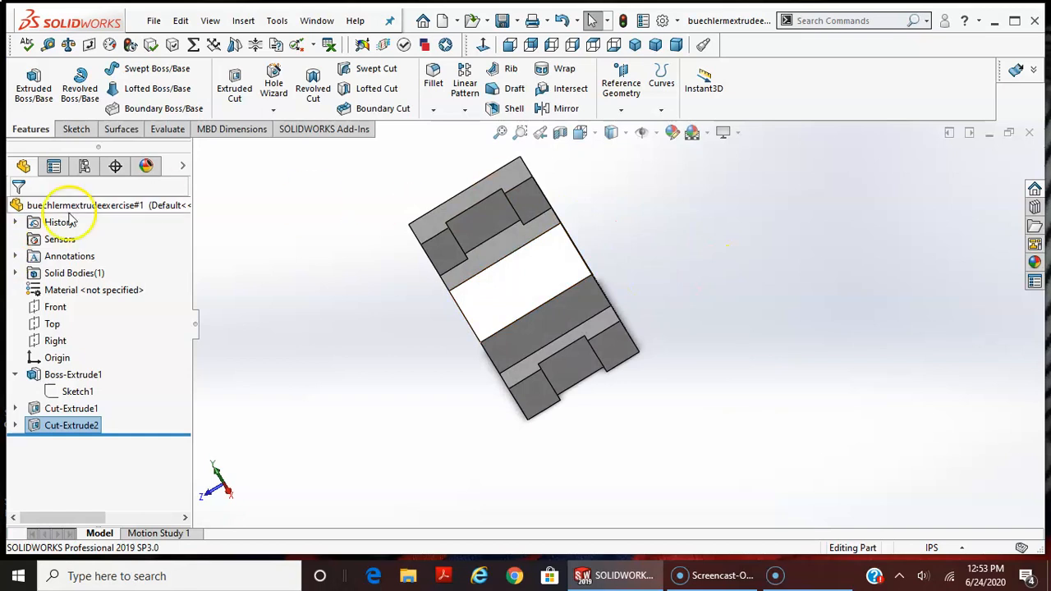
left_click(15, 425)
left_click(15, 408)
left_click(74, 425)
right_click(74, 425)
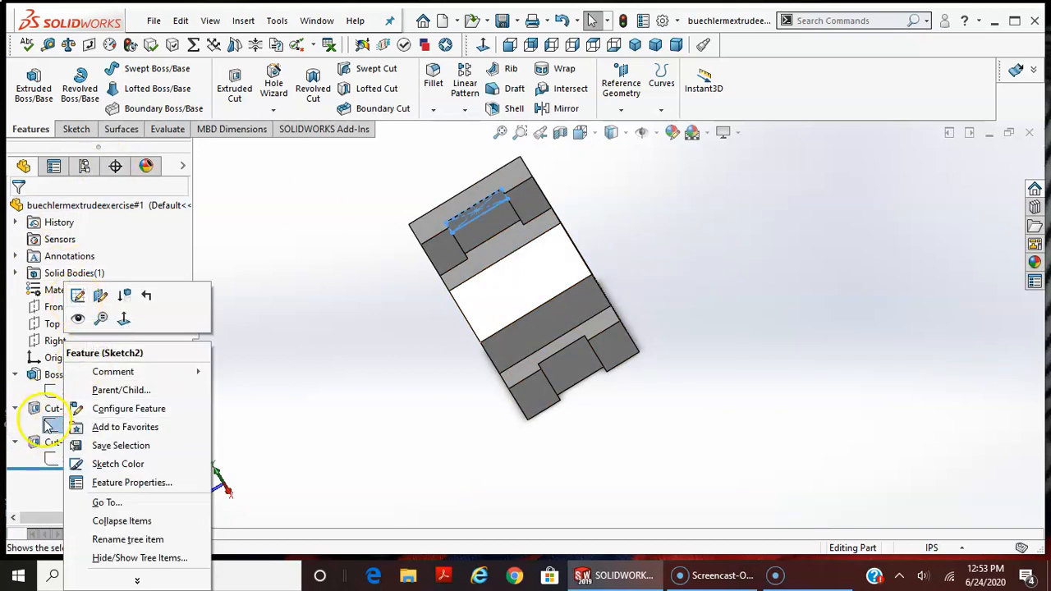
left_click(79, 319)
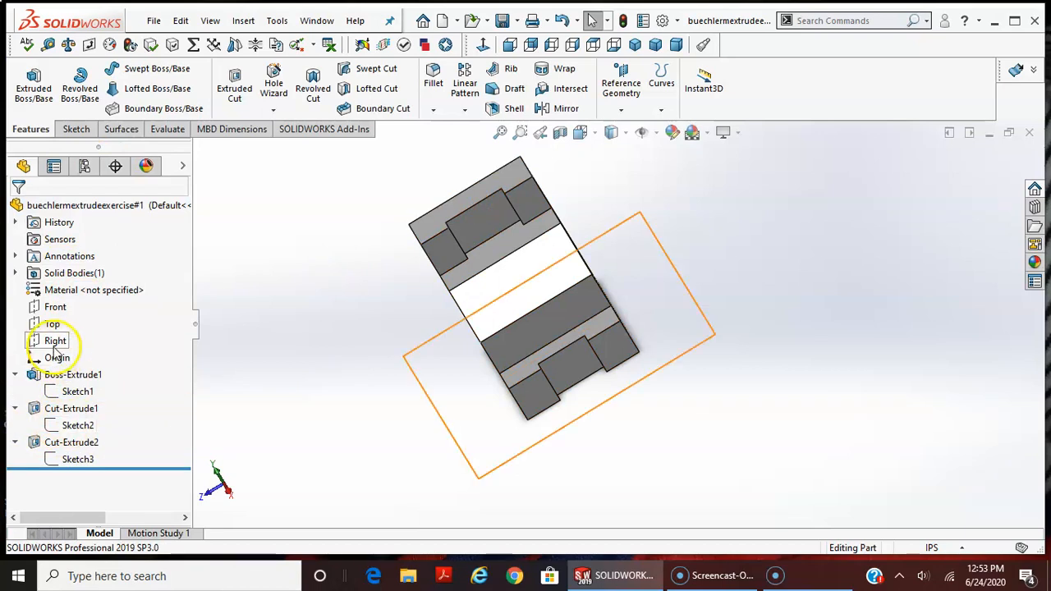
right_click(64, 428)
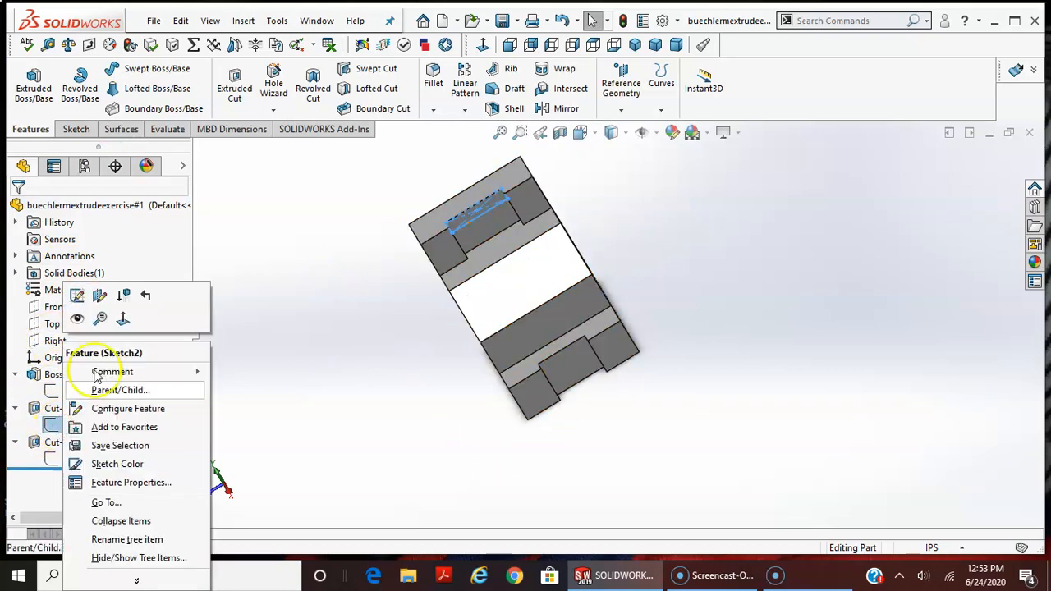
left_click(80, 312)
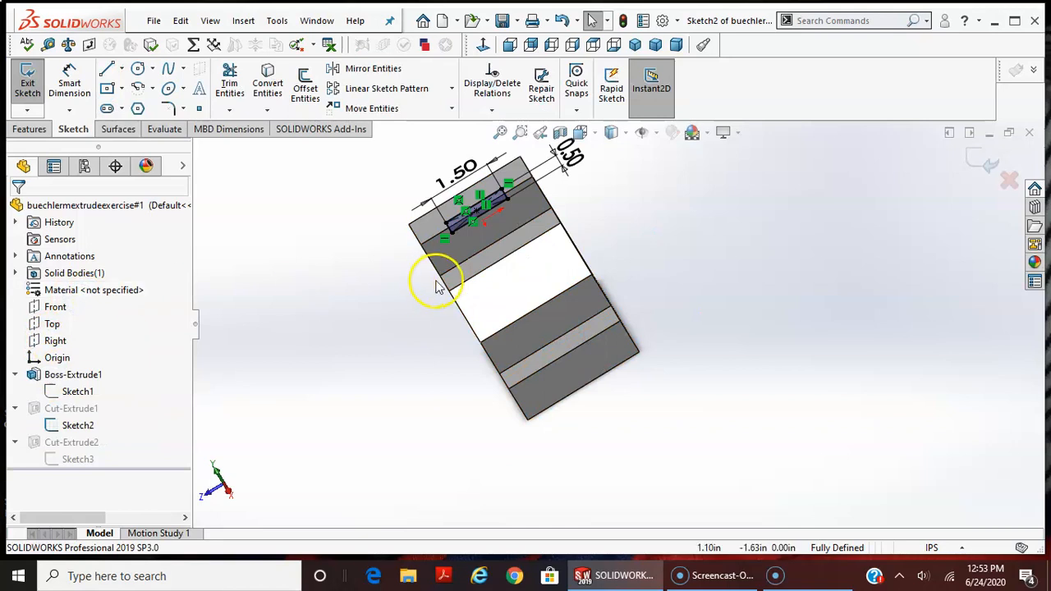
double_click(458, 172)
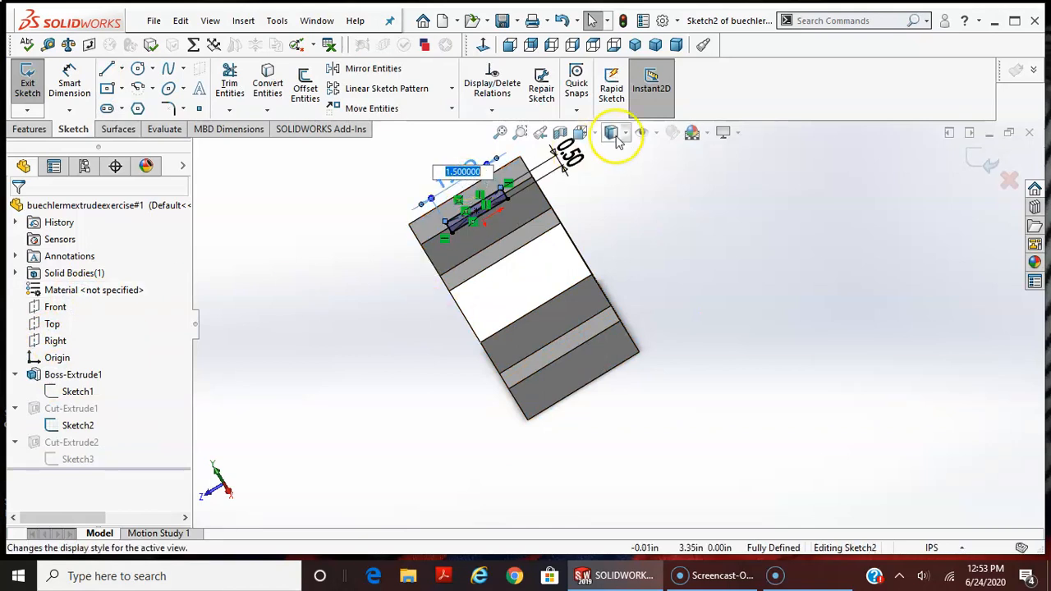
key("Return")
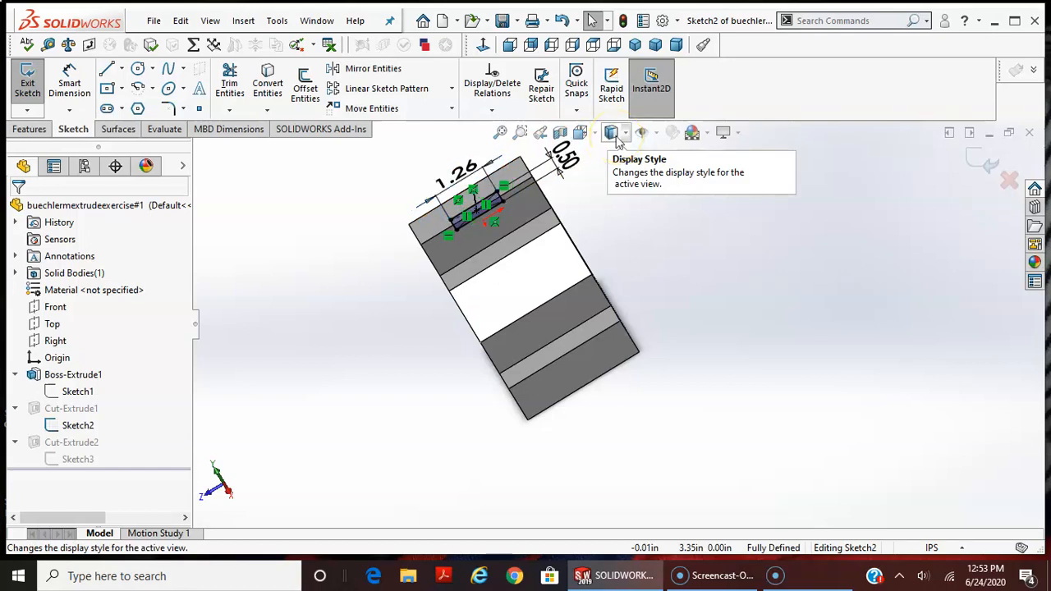
left_click(982, 167)
Sketch two circles side by side on the sloped face, about 0.26 in and 0.71 in in diameter.
mouse_move(646, 287)
middle_mouse_down()
mouse_move(619, 183)
mouse_move(664, 279)
mouse_move(692, 413)
mouse_move(670, 277)
mouse_move(692, 230)
mouse_move(694, 240)
middle_mouse_up()
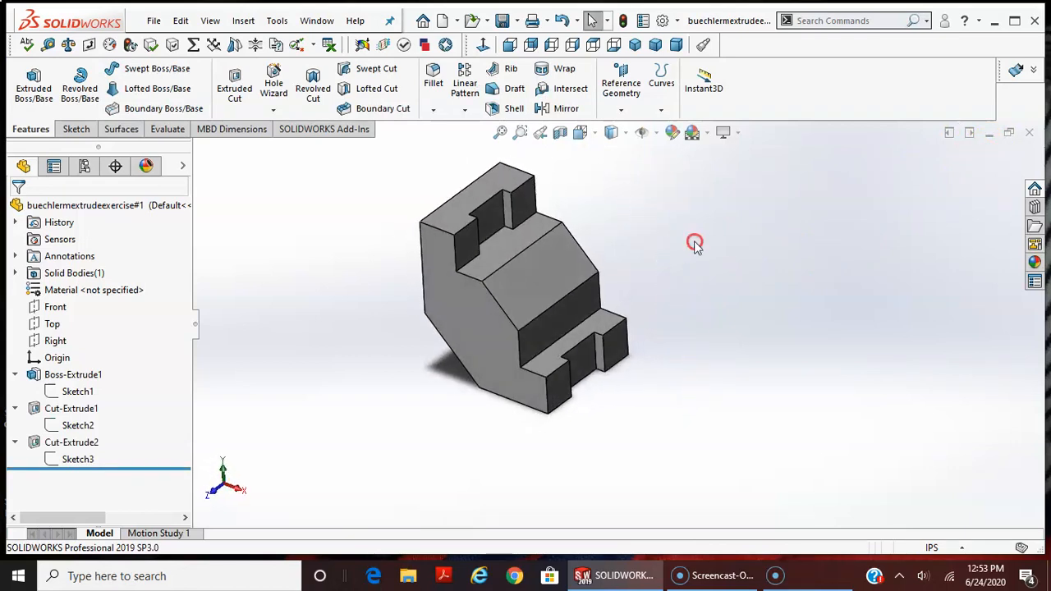
left_click(75, 129)
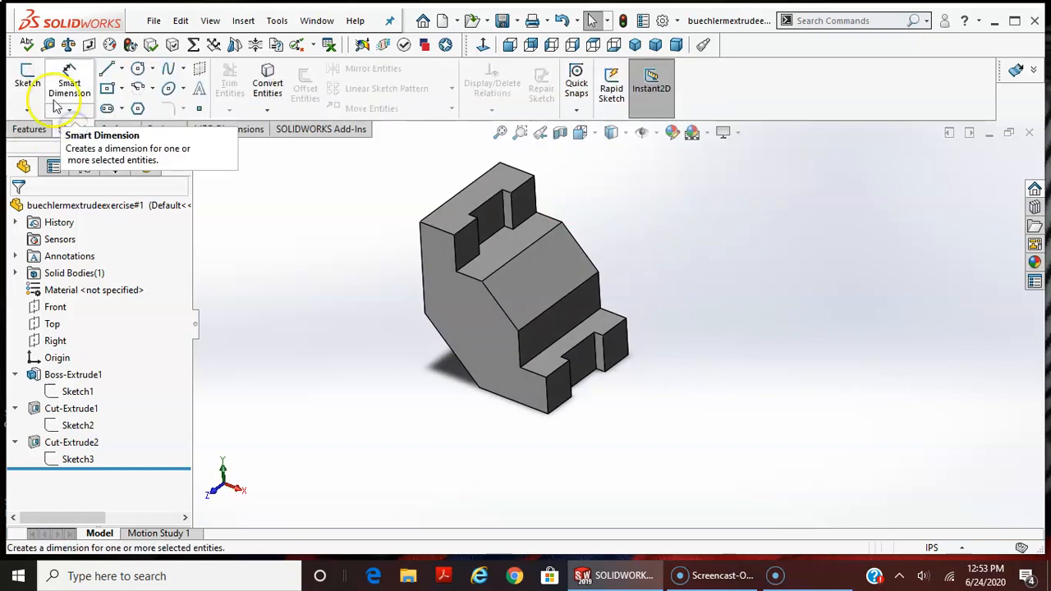
left_click(26, 77)
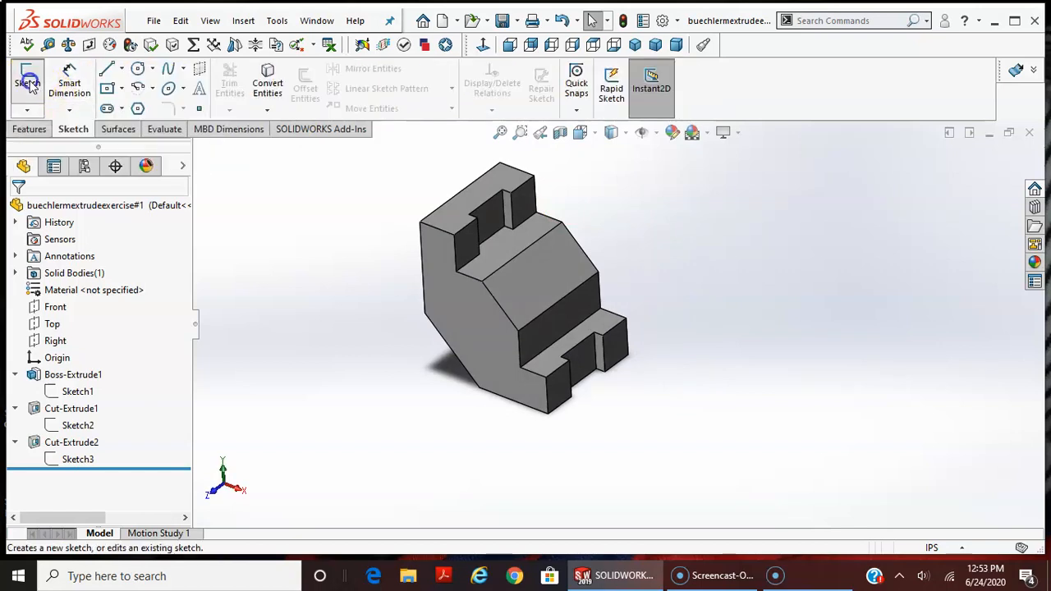
left_click(528, 293)
left_click(138, 69)
left_click(522, 289)
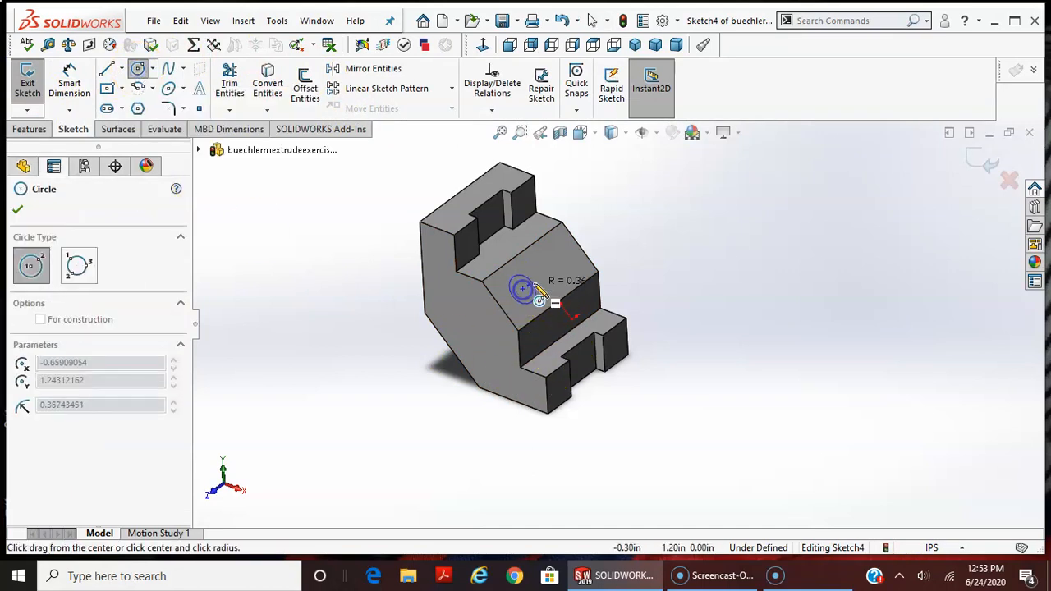
left_click(526, 286)
left_click(558, 261)
left_click(569, 256)
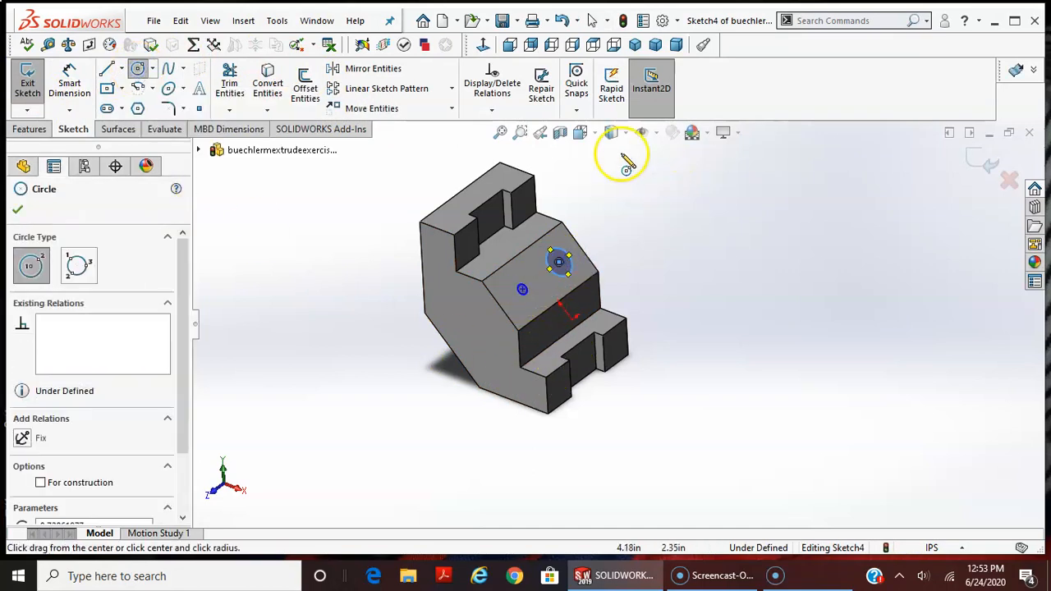
Draw a vertical centerline about 0.94 in long from the midpoint of the sloped face's lower edge up between the two circles.
left_click(122, 69)
left_click(143, 105)
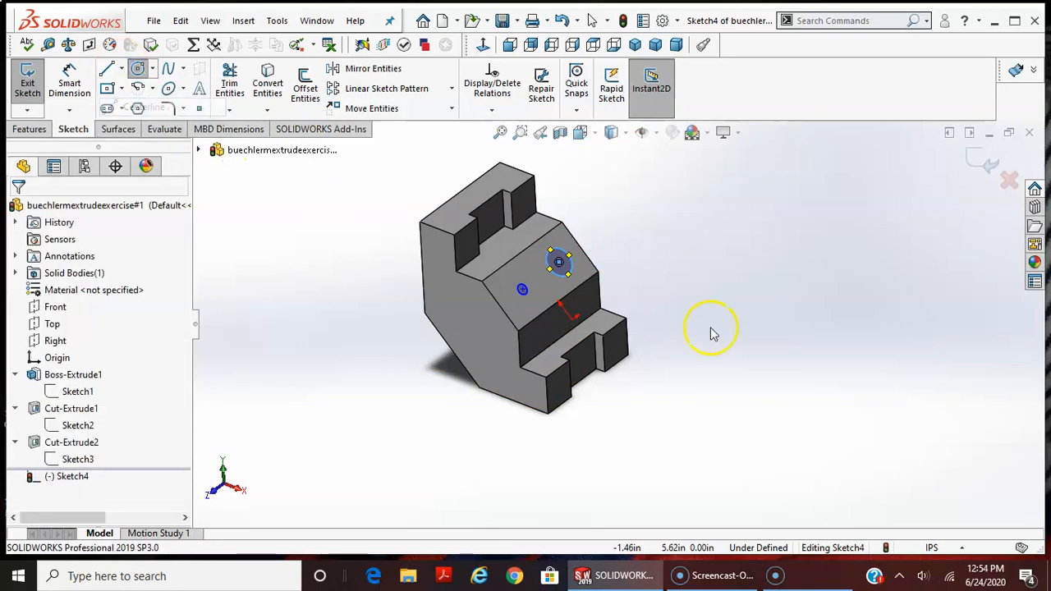
left_click(558, 299)
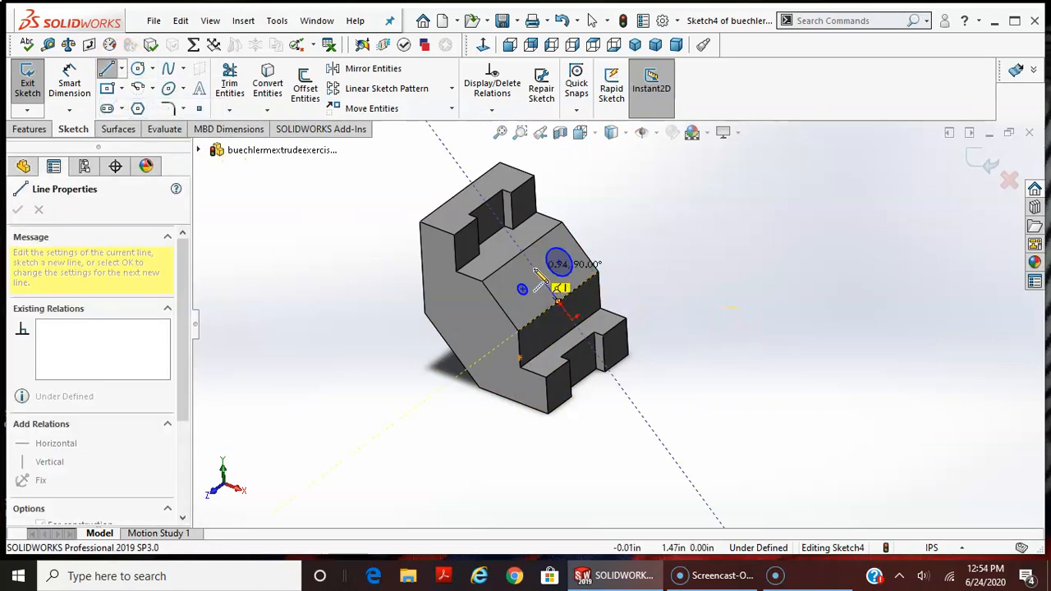
scroll(648, 271, "down", 5)
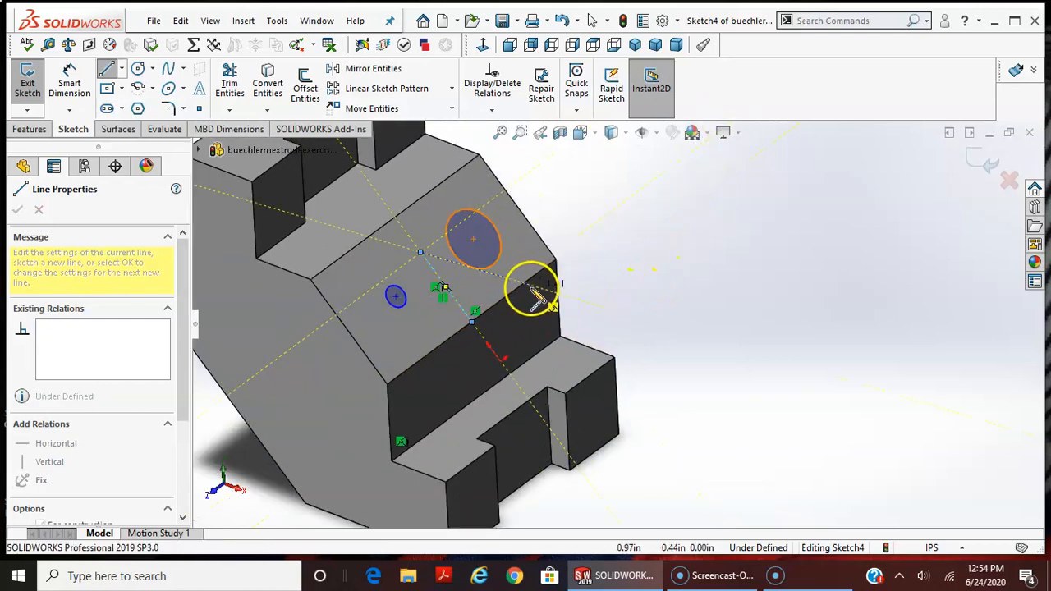
left_click(475, 312)
key("Escape")
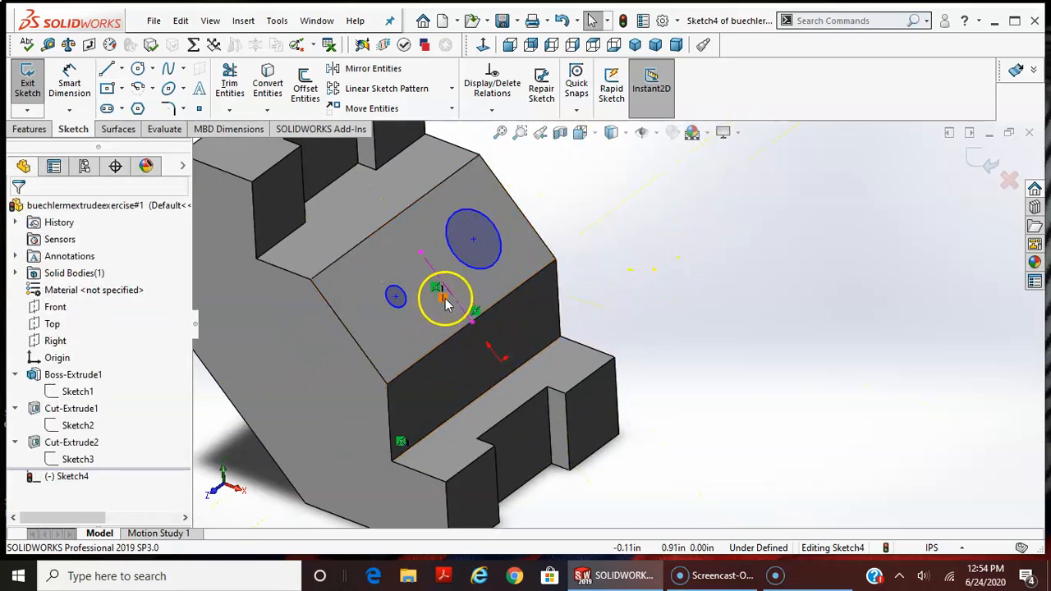
View the circle sketch face-on and dimension the smaller circle's diameter to 0.5 in.
right_click(71, 477)
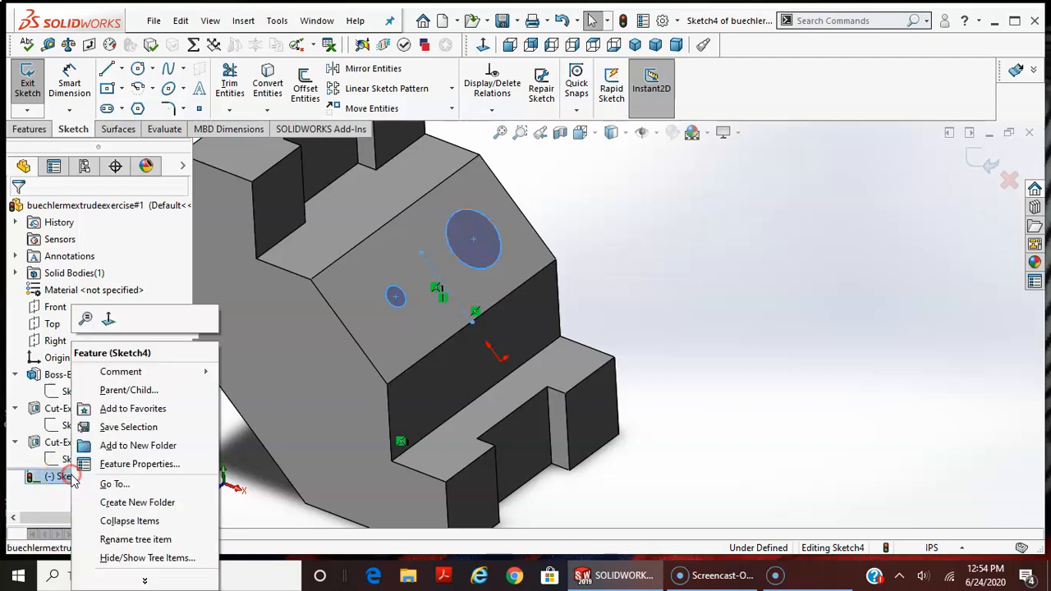
left_click(107, 319)
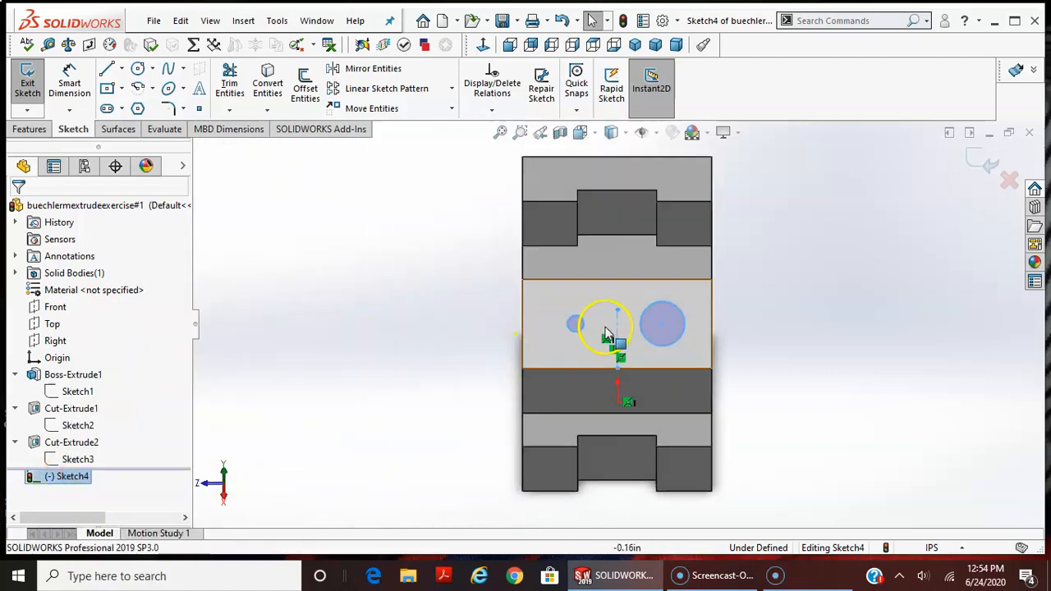
left_click(801, 370)
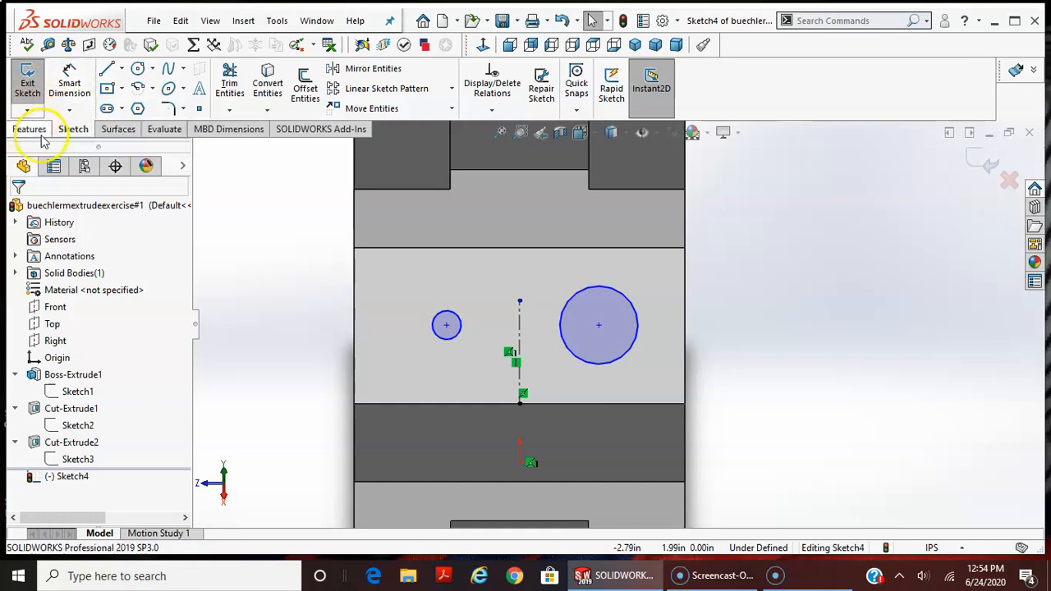
left_click(69, 86)
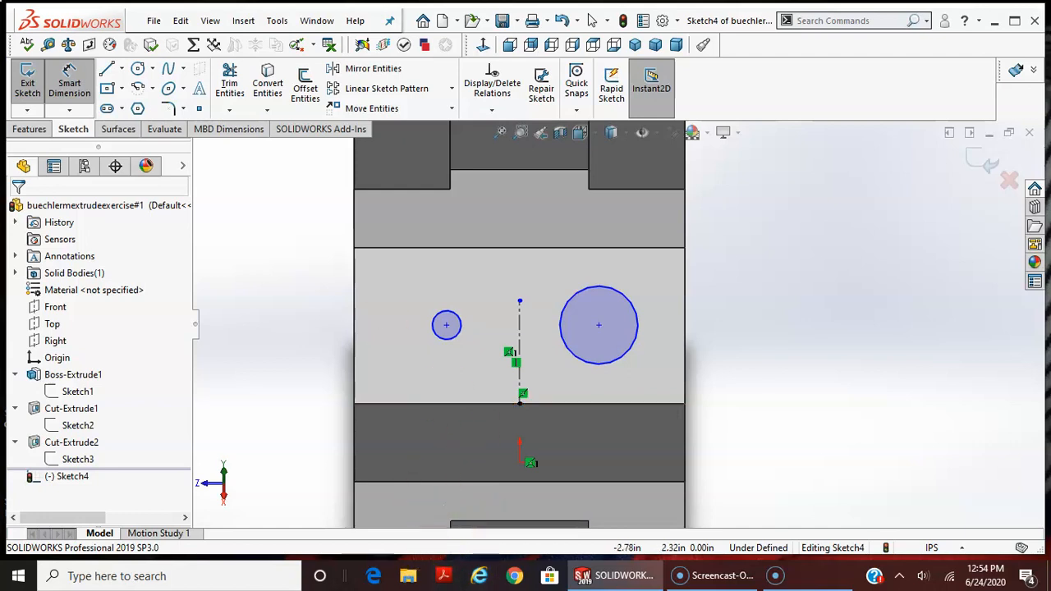
left_click(79, 92)
left_click(427, 325)
left_click(393, 286)
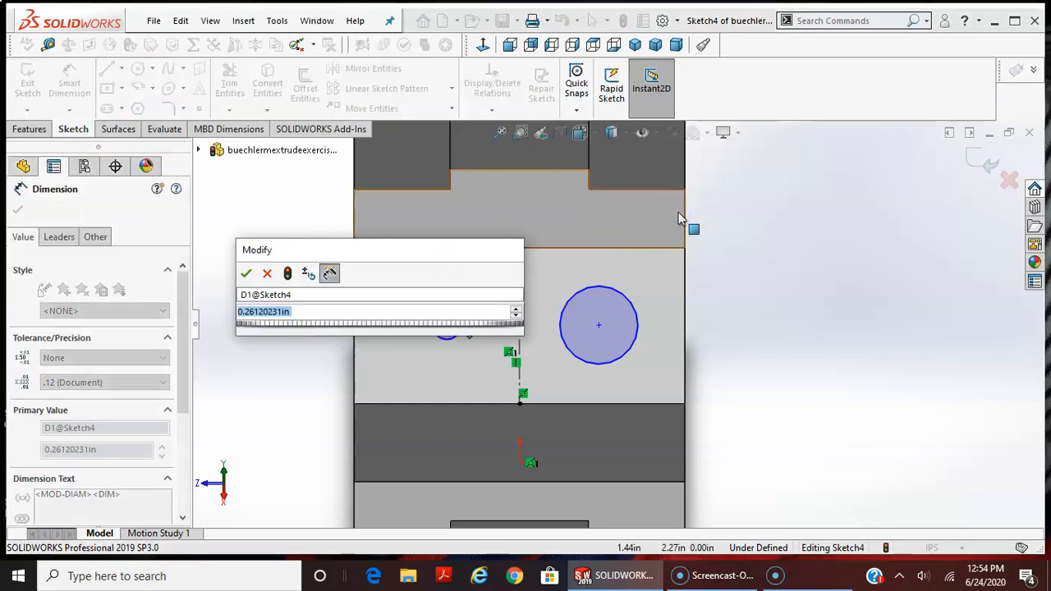
type("0.5")
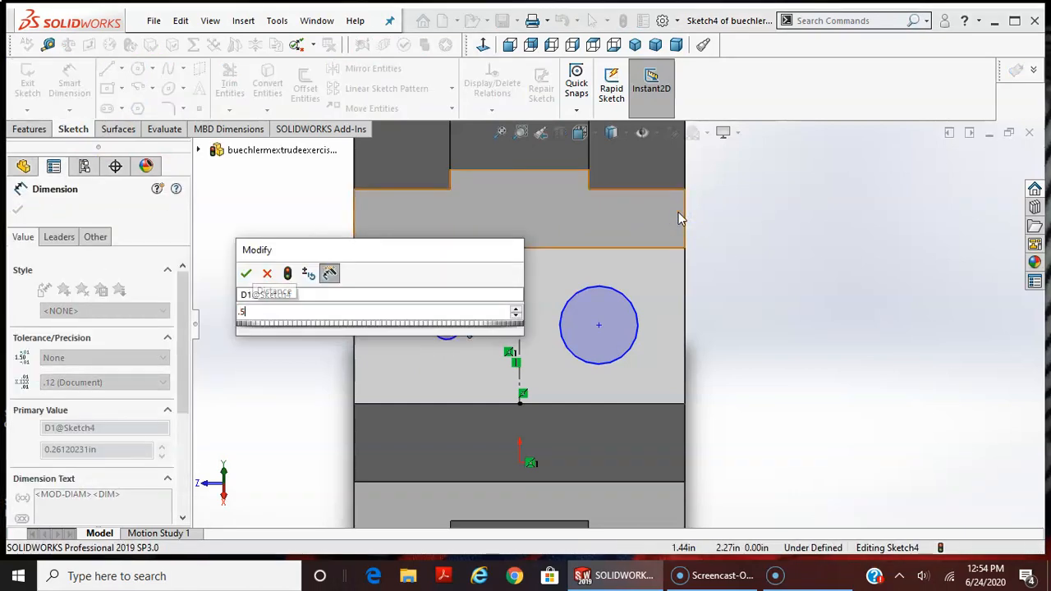
key("Return")
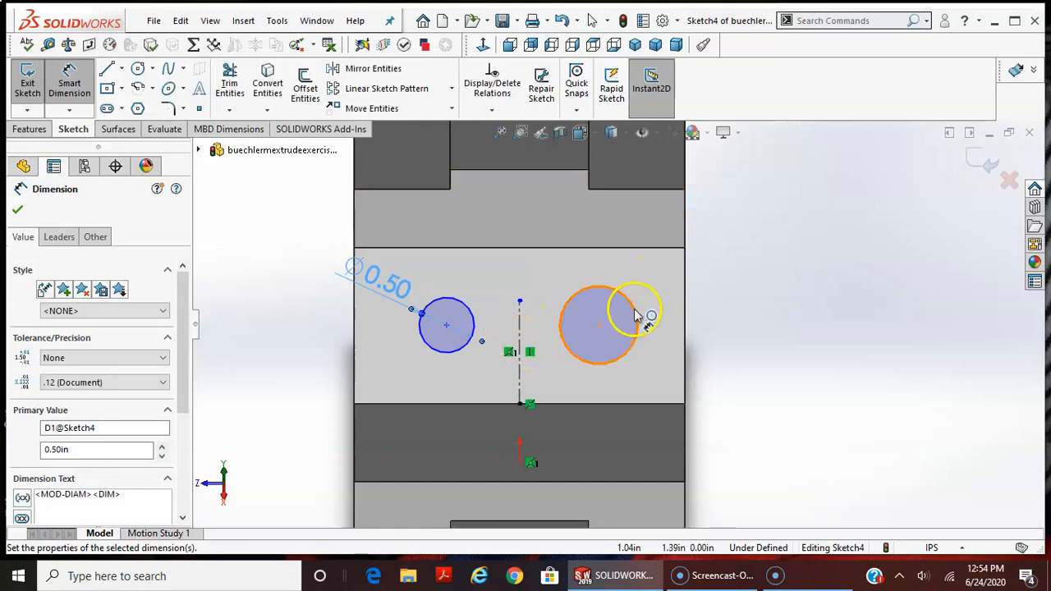
left_click(465, 346)
left_click(527, 352)
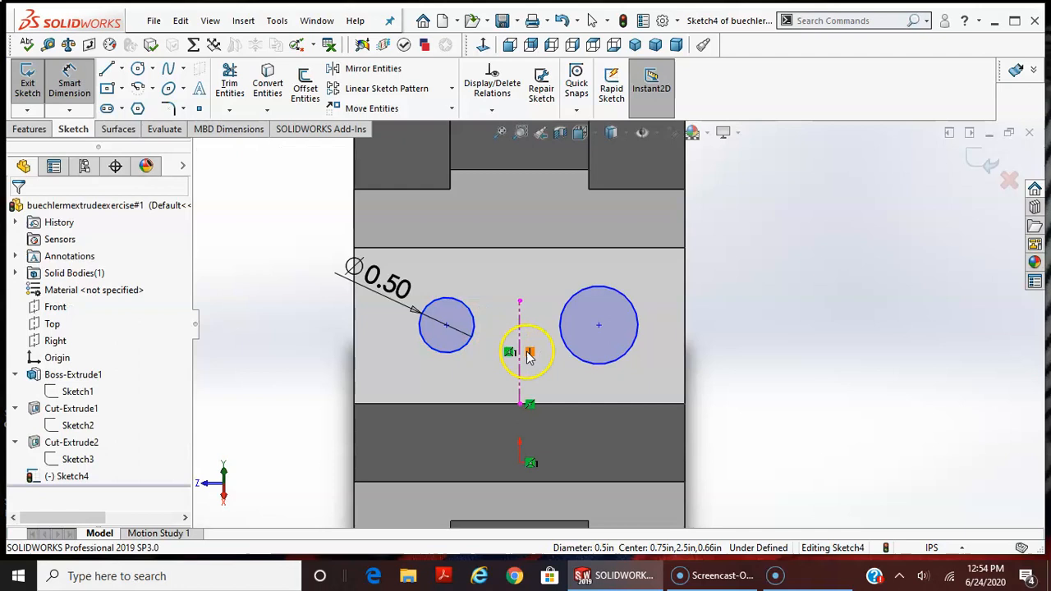
left_click(569, 351)
key("Escape")
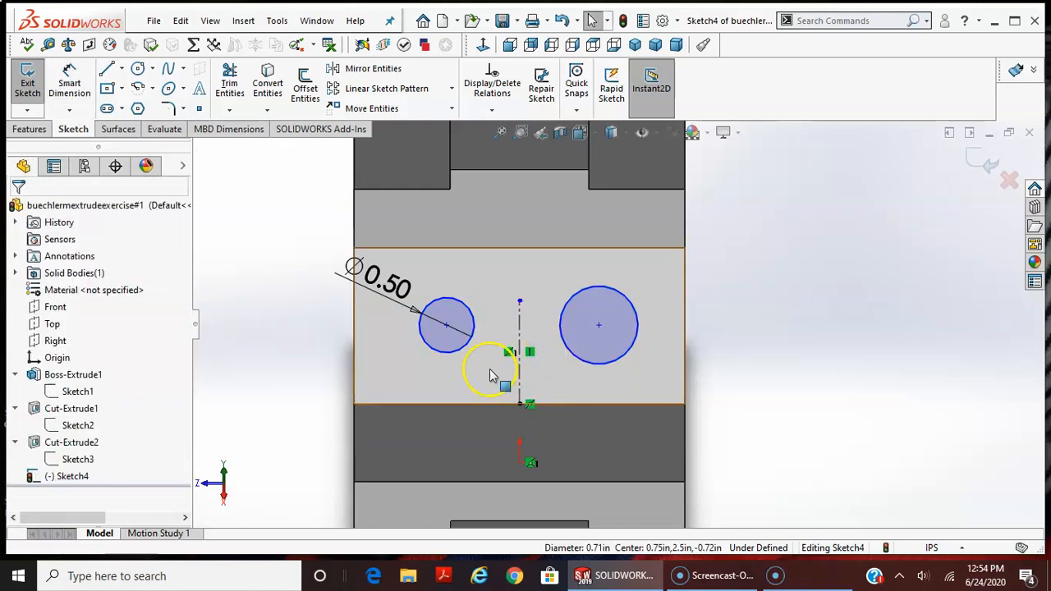
Apply an Equal relation between the 0.50 in circle and the larger circle on the sloped face.
left_click(468, 353)
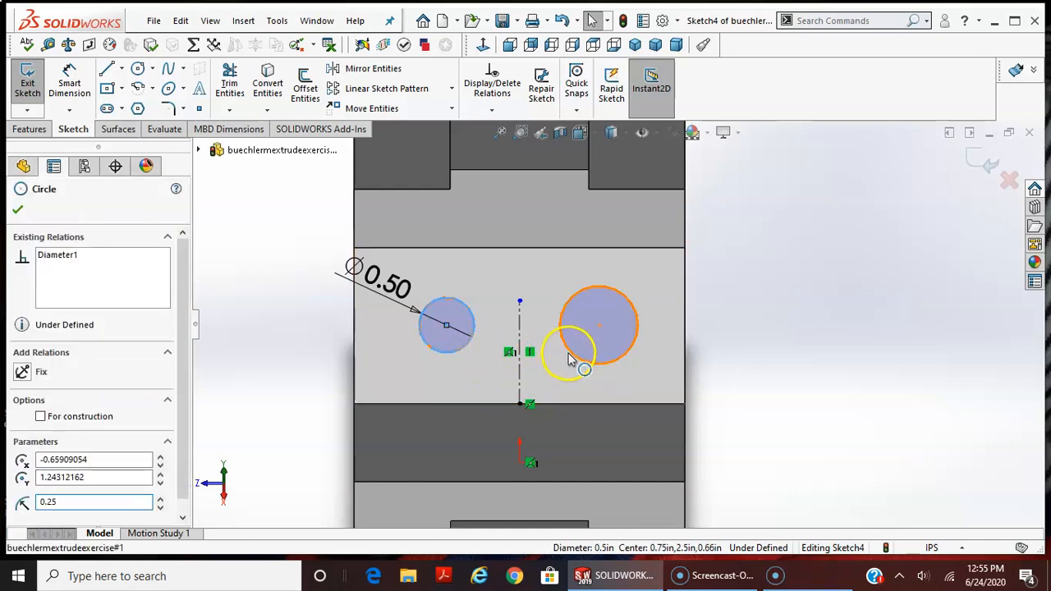
left_click(570, 351, "ctrl")
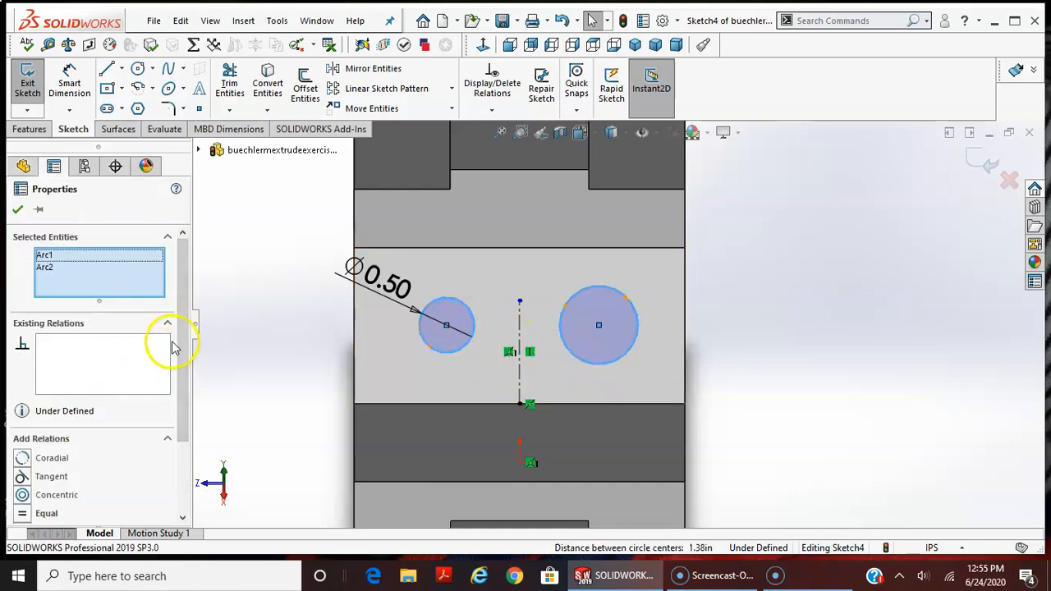
left_click(47, 513)
left_click(759, 284)
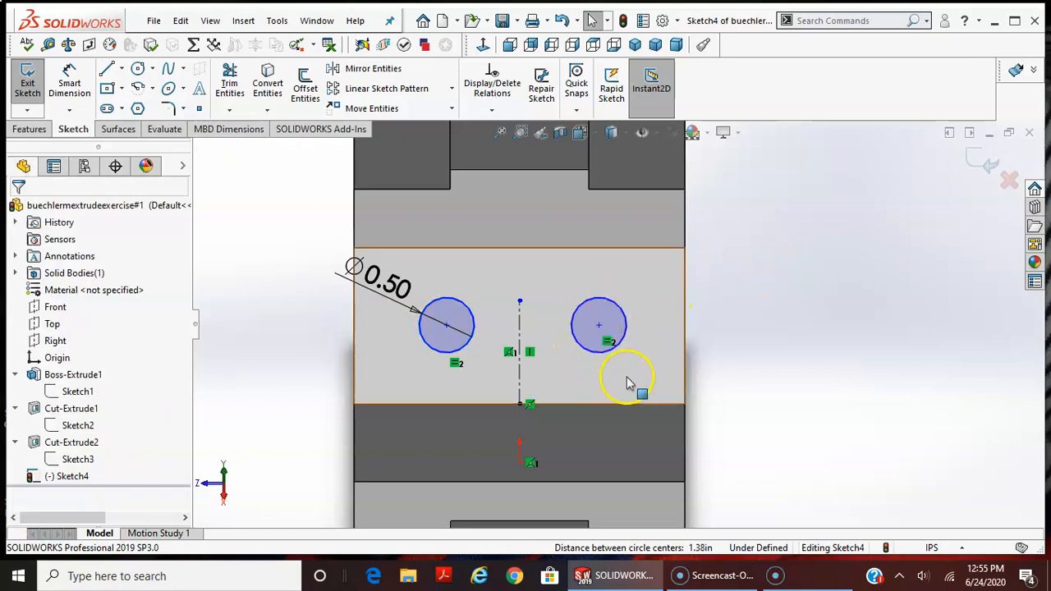
Make the two circles symmetric about the vertical centerline and move them slightly farther apart.
left_click(466, 349)
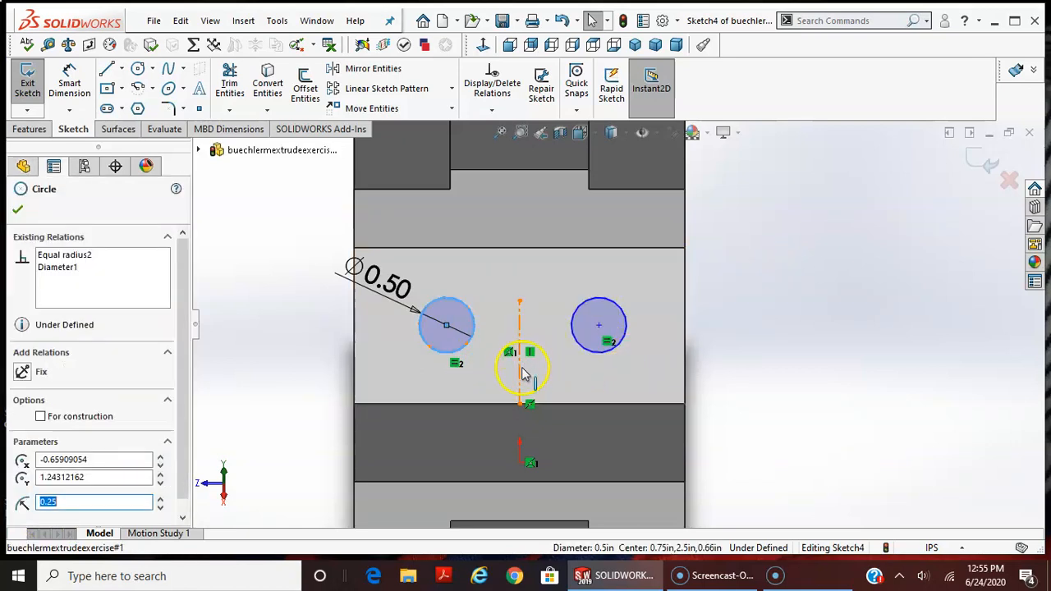
left_click(523, 374, "ctrl")
left_click(581, 348, "ctrl")
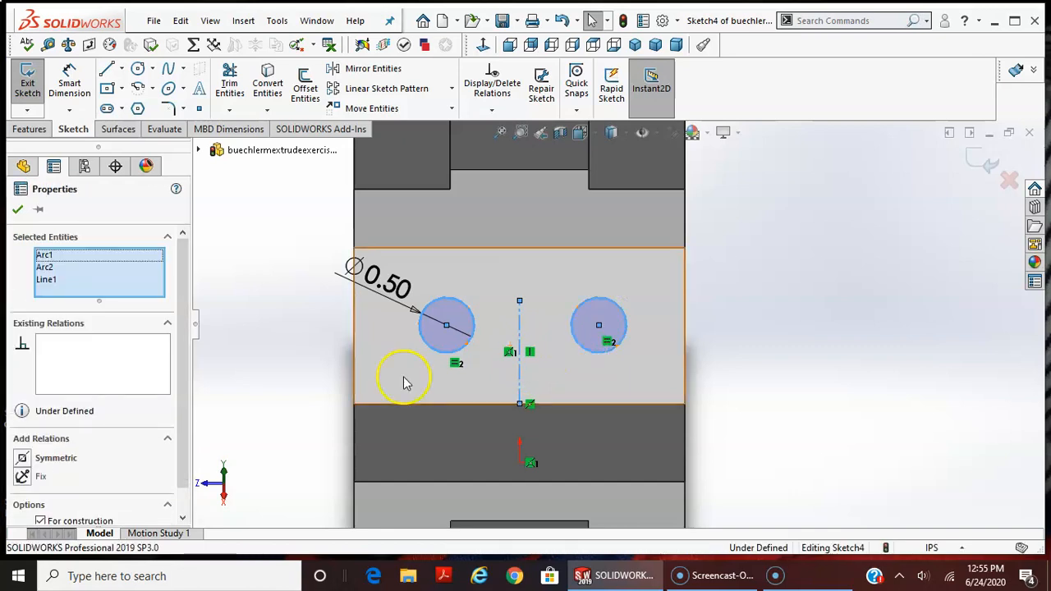
left_click(51, 458)
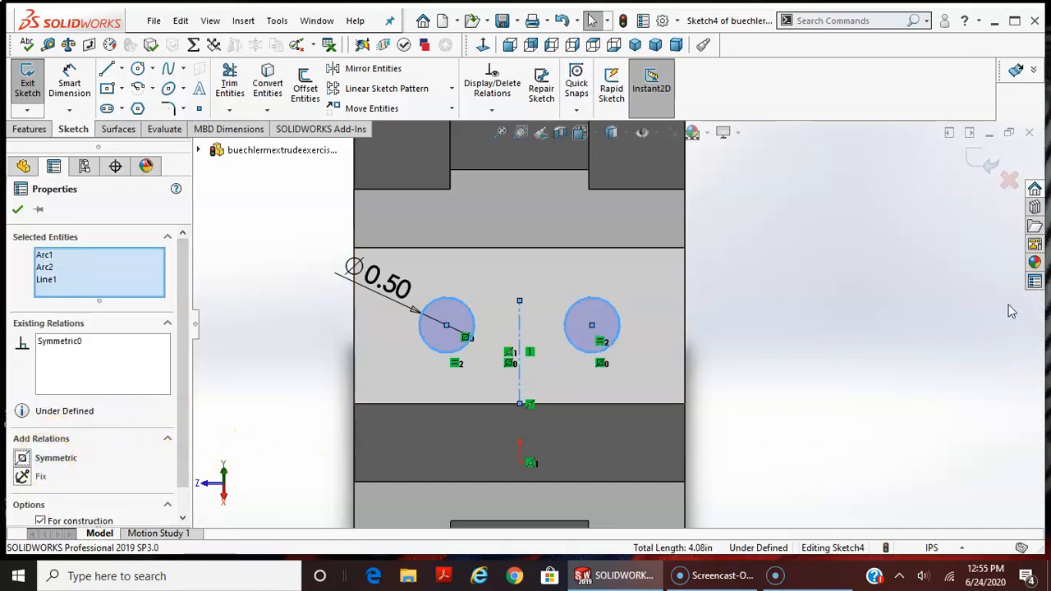
left_click(767, 341)
mouse_move(591, 326)
left_mouse_down()
mouse_move(710, 333)
mouse_move(669, 341)
mouse_move(605, 382)
mouse_move(572, 243)
mouse_move(556, 383)
mouse_move(619, 246)
mouse_move(604, 412)
mouse_move(557, 285)
mouse_move(609, 345)
mouse_move(605, 326)
left_mouse_up()
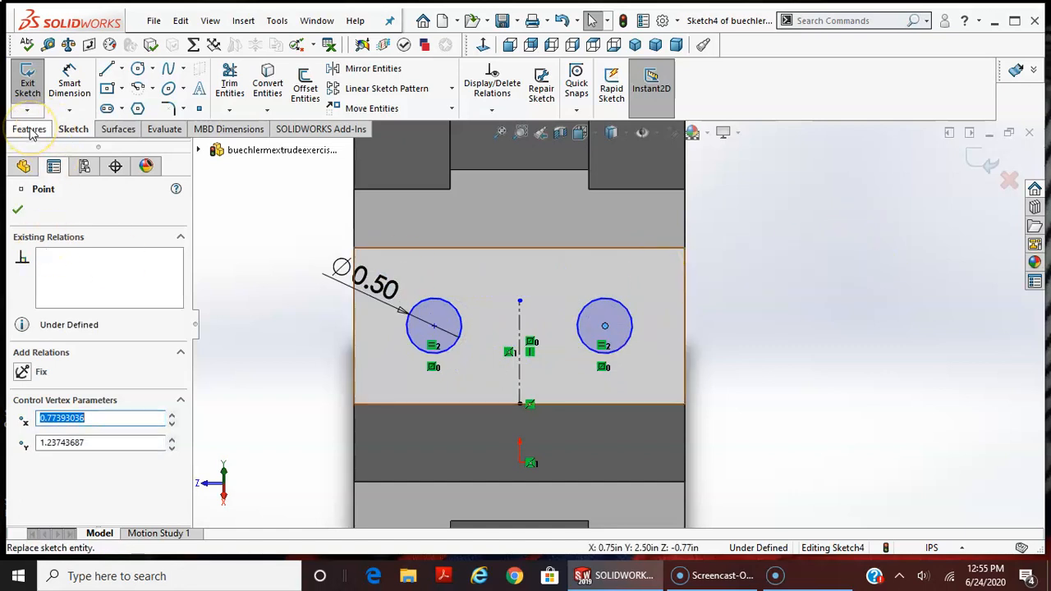
Dimension the height of the 0.50 in circle's center above the sloped face's lower edge to 0.707 in.
left_click(265, 418)
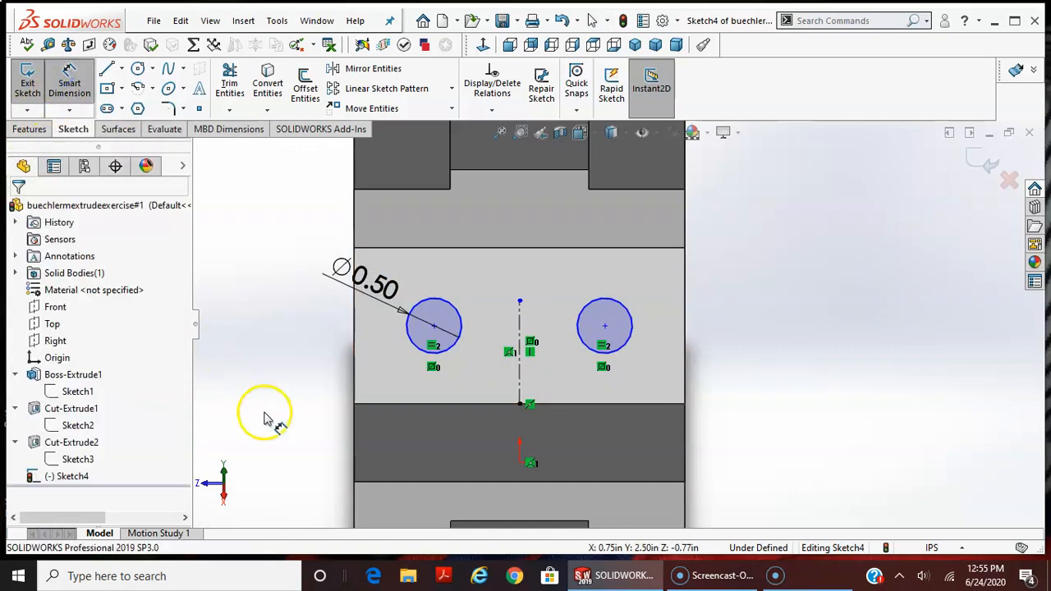
left_click(433, 326)
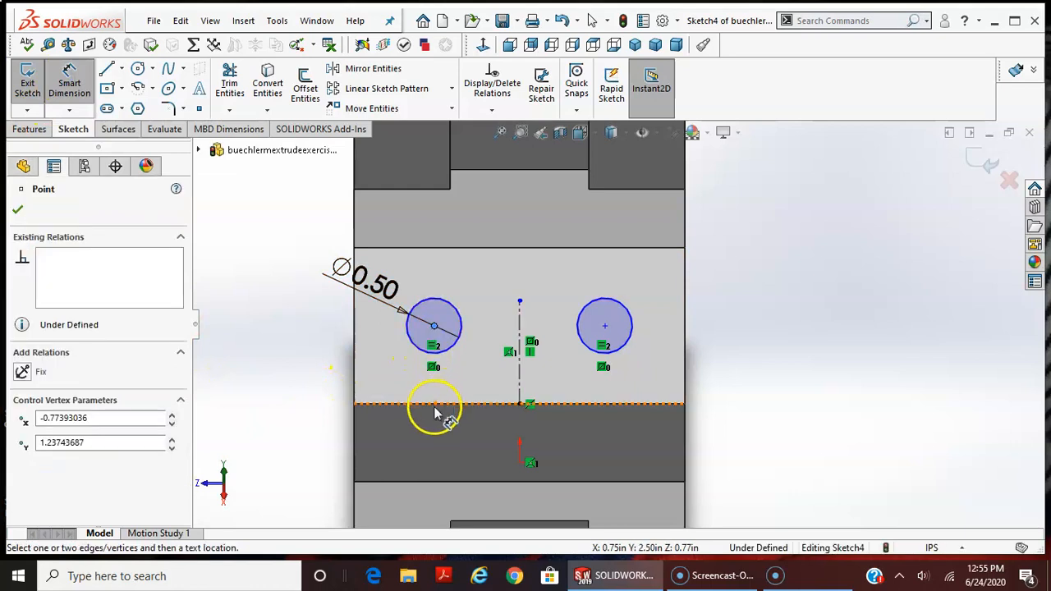
left_click(436, 411)
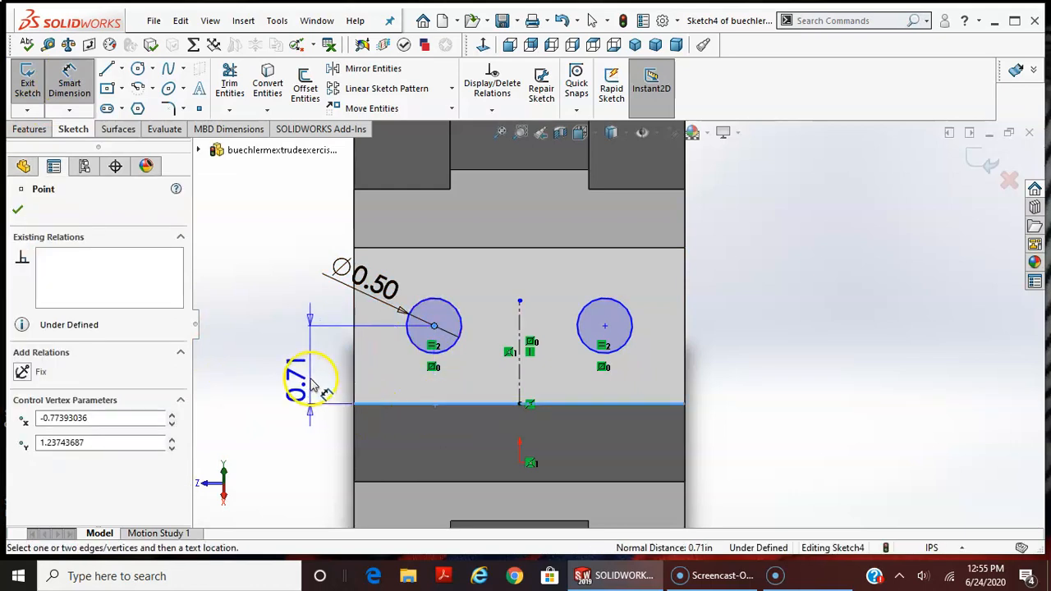
left_click(311, 369)
type(".70")
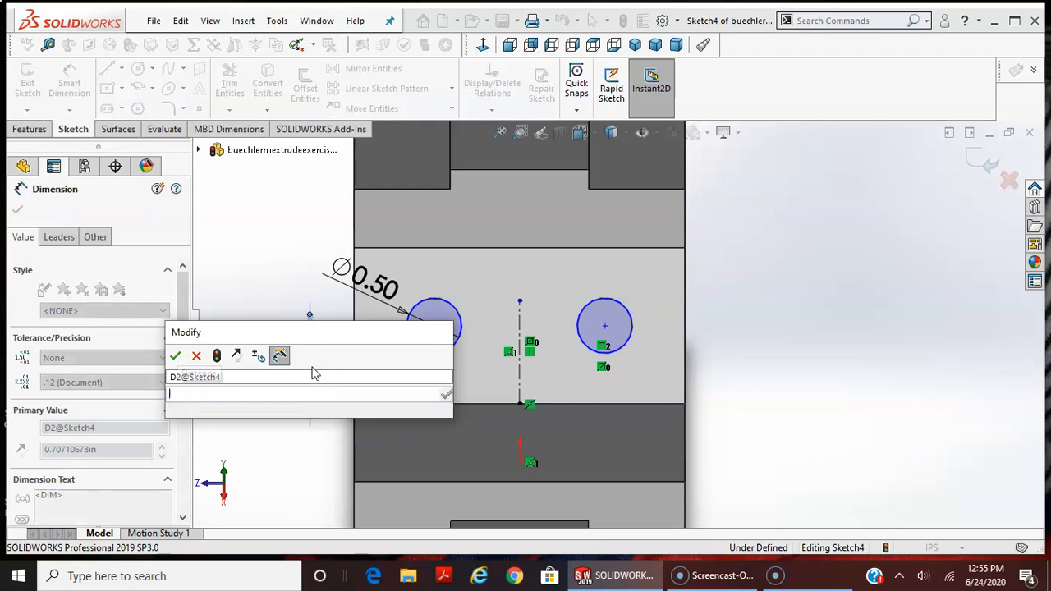
key("Return")
left_click(304, 374)
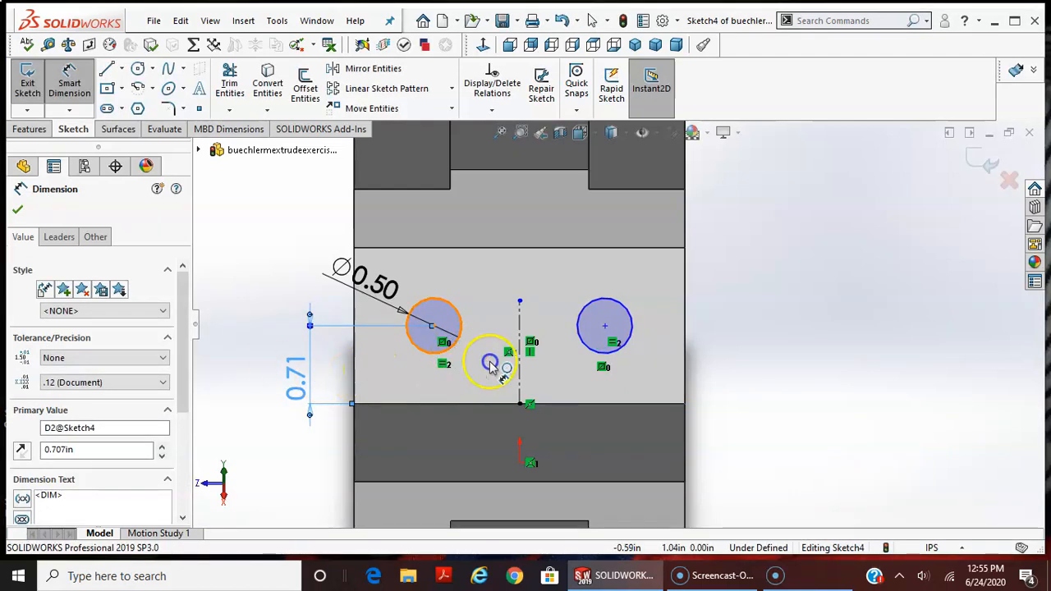
Dimension the distance between the two circles' centers to 1.5 in and finish dimensioning.
left_click(454, 345)
left_click(614, 361)
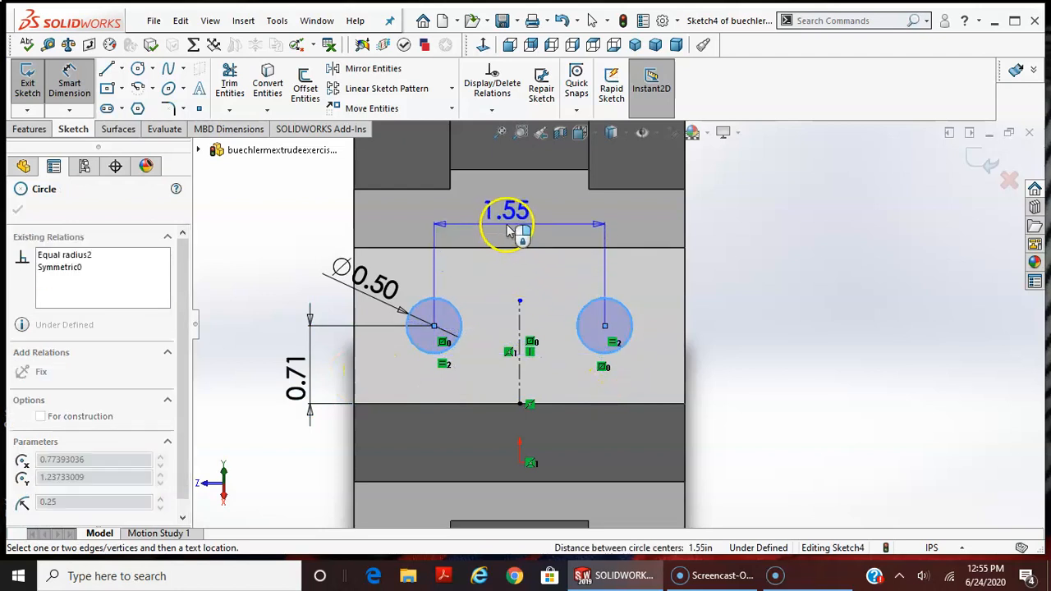
left_click(518, 226)
type("1.5")
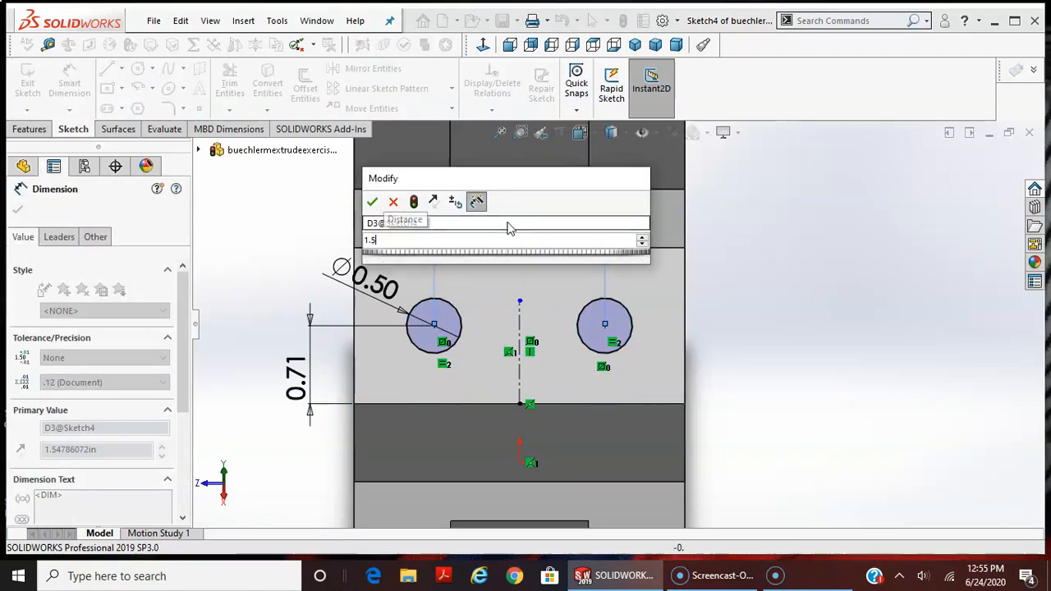
key("Return")
left_click(530, 446)
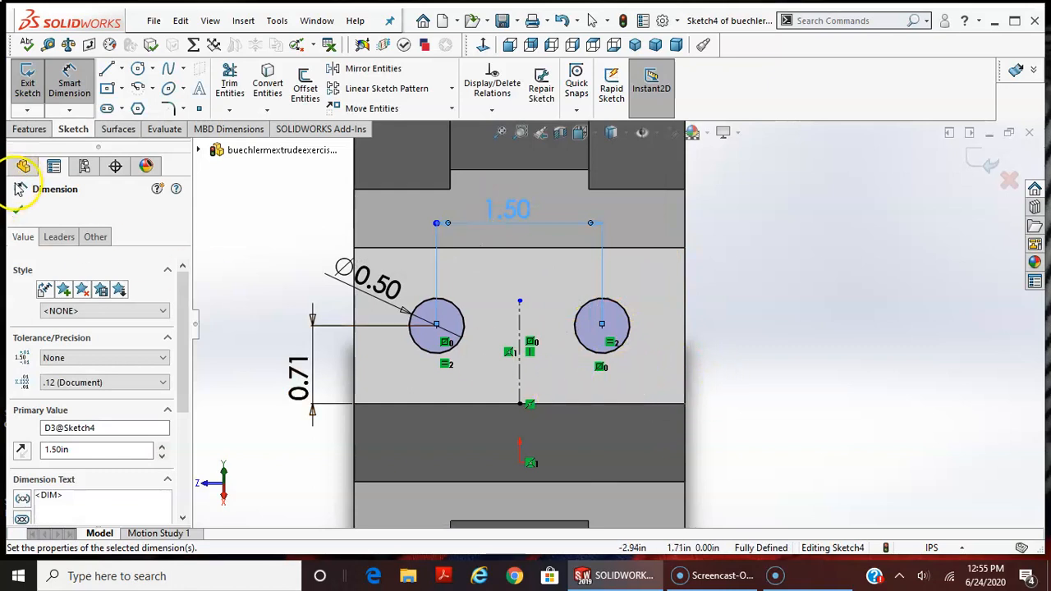
left_click(18, 212)
Cut-extrude the two circles Through All to make two holes in the block from its sloped face.
middle_click_drag(810, 340, 856, 313)
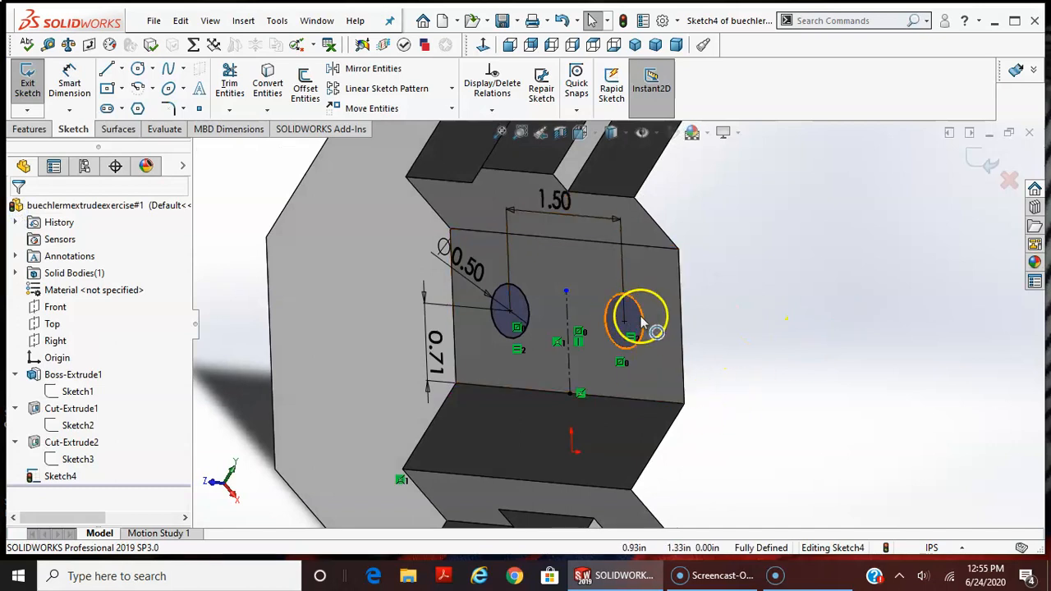
scroll(655, 374, "up", 1)
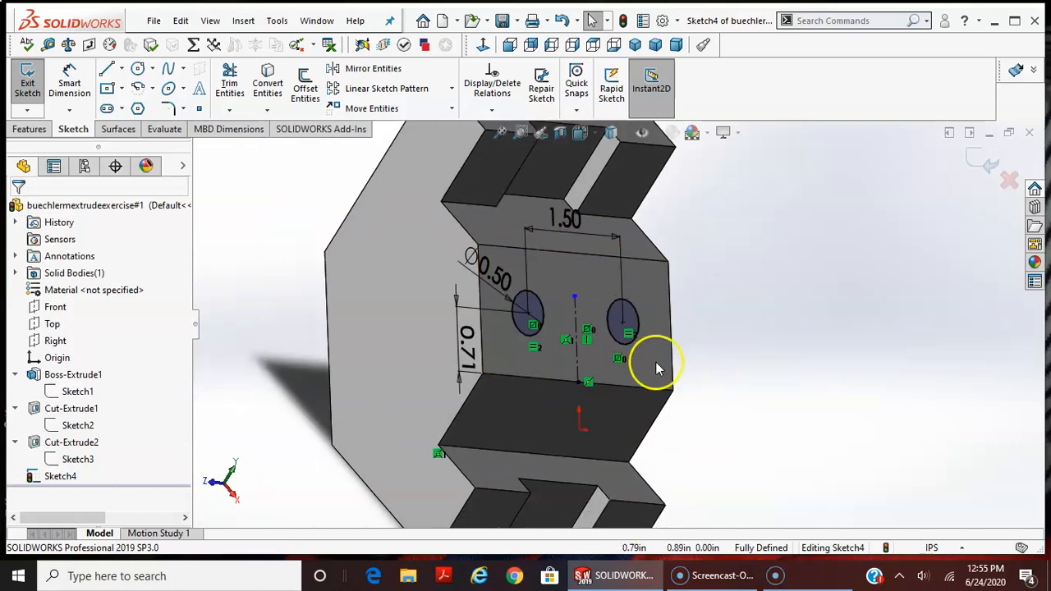
left_click(29, 129)
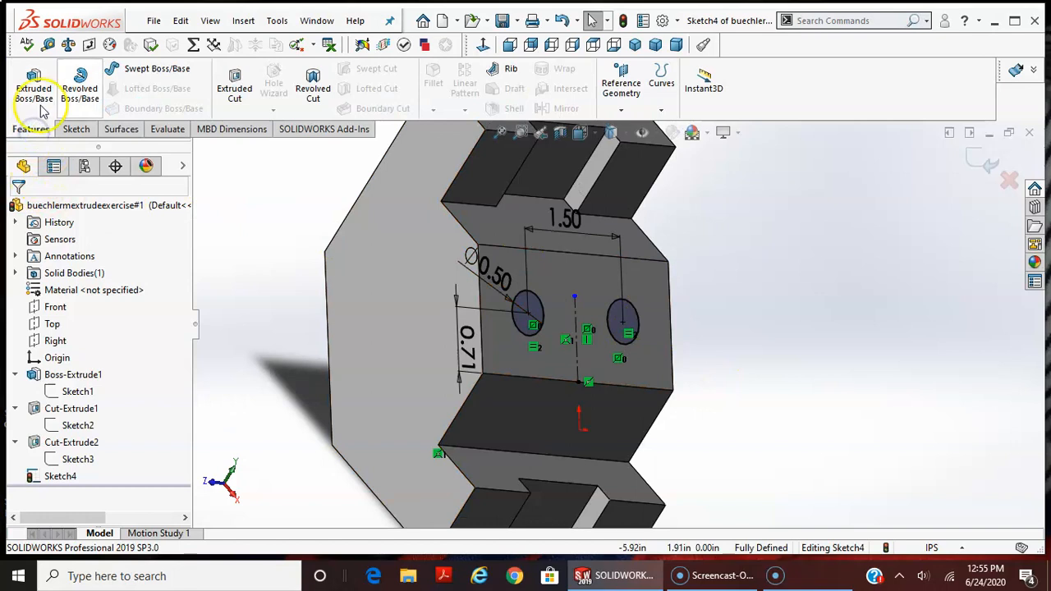
left_click(232, 89)
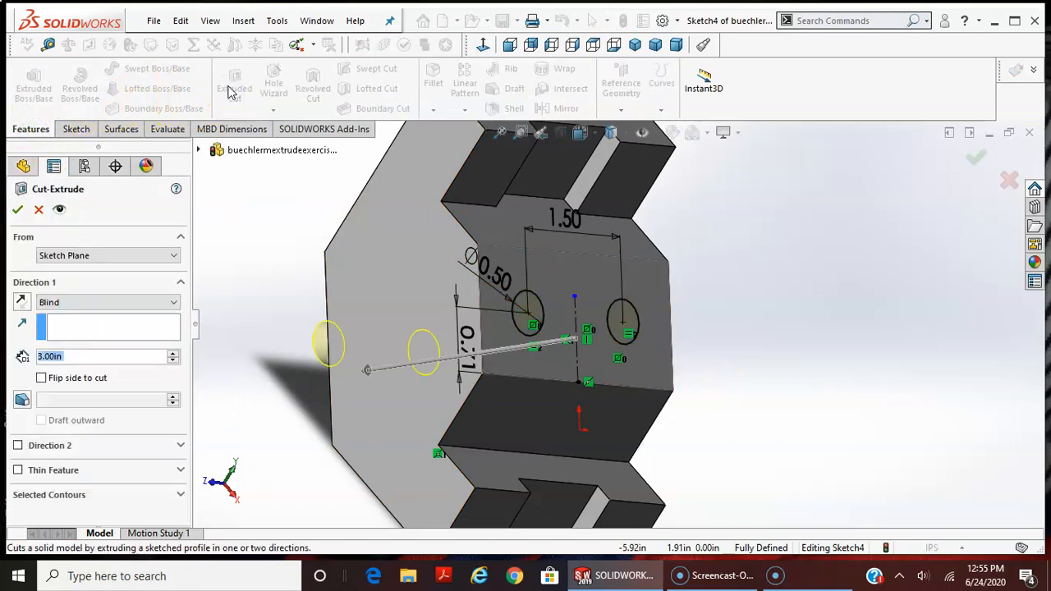
left_click(112, 355)
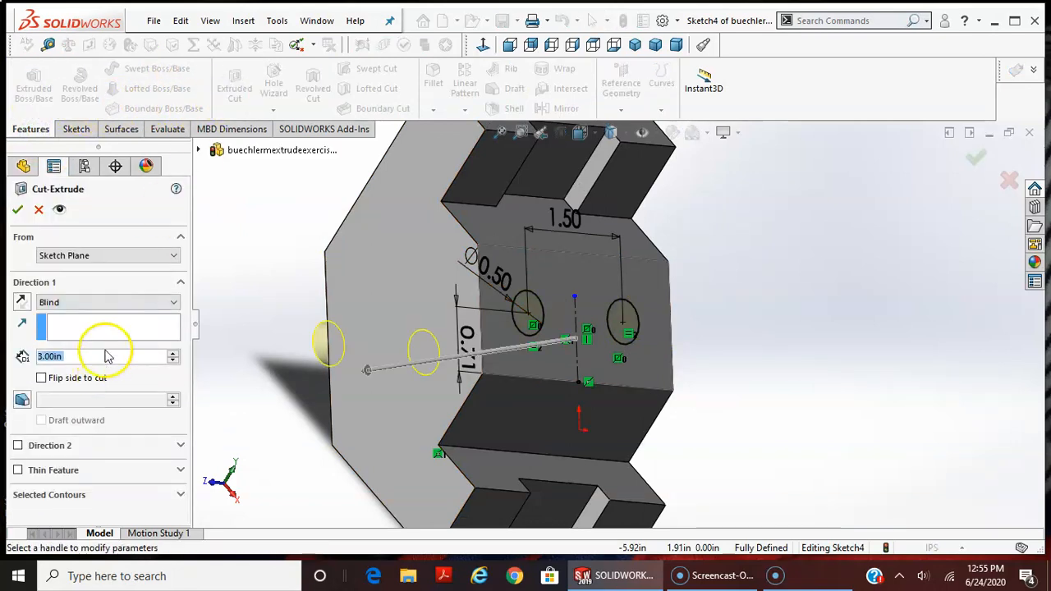
left_click(60, 303)
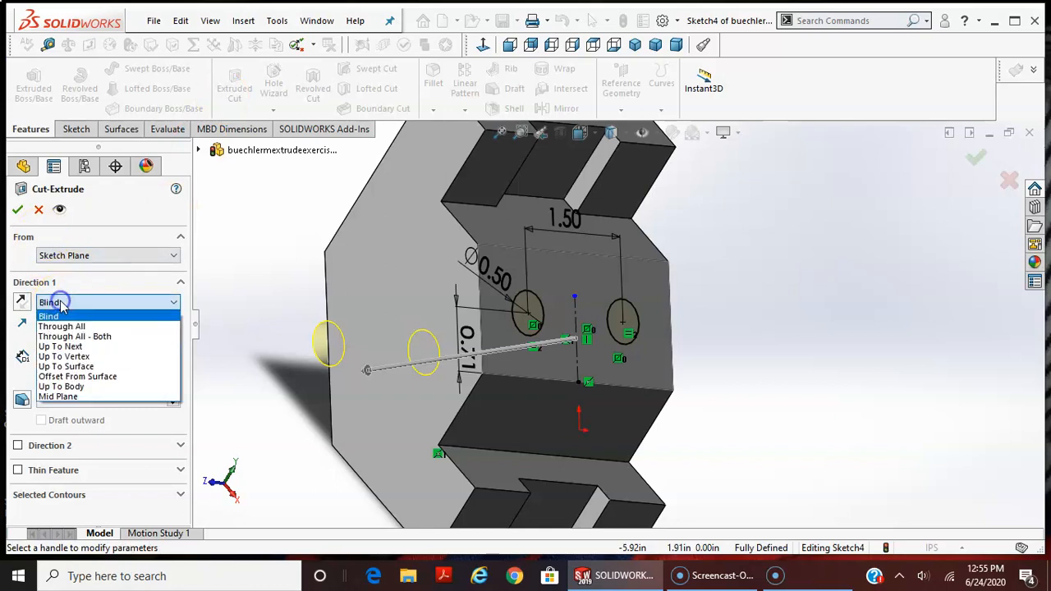
left_click(65, 325)
middle_click_drag(242, 396, 317, 387)
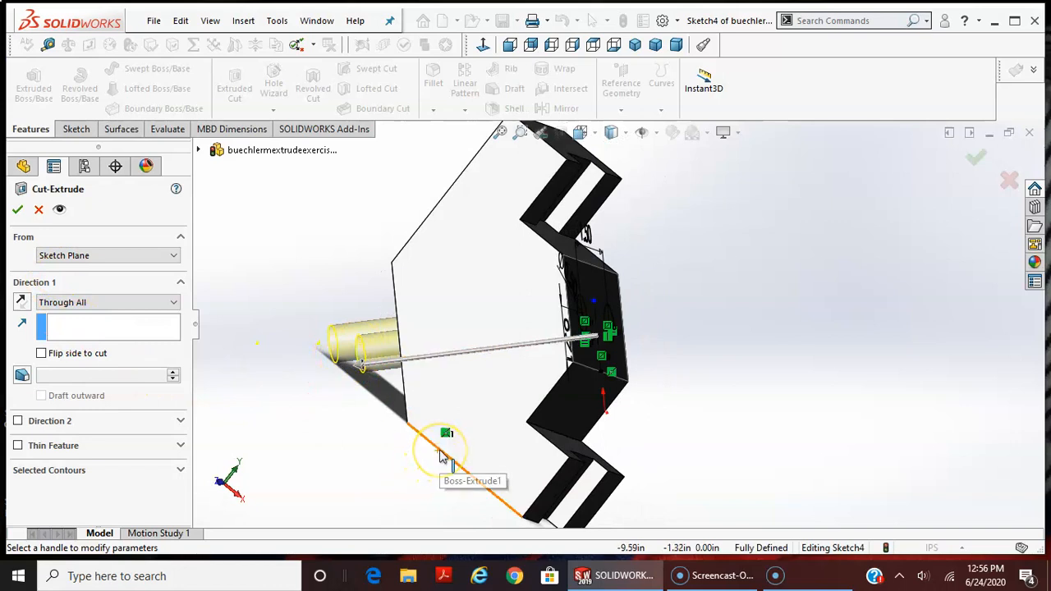
left_click(20, 211)
Begin a Chamfer and select the cylindrical inner face of the farther hole in the sloped face.
middle_click_drag(723, 334, 674, 460)
scroll(772, 396, "up", 2)
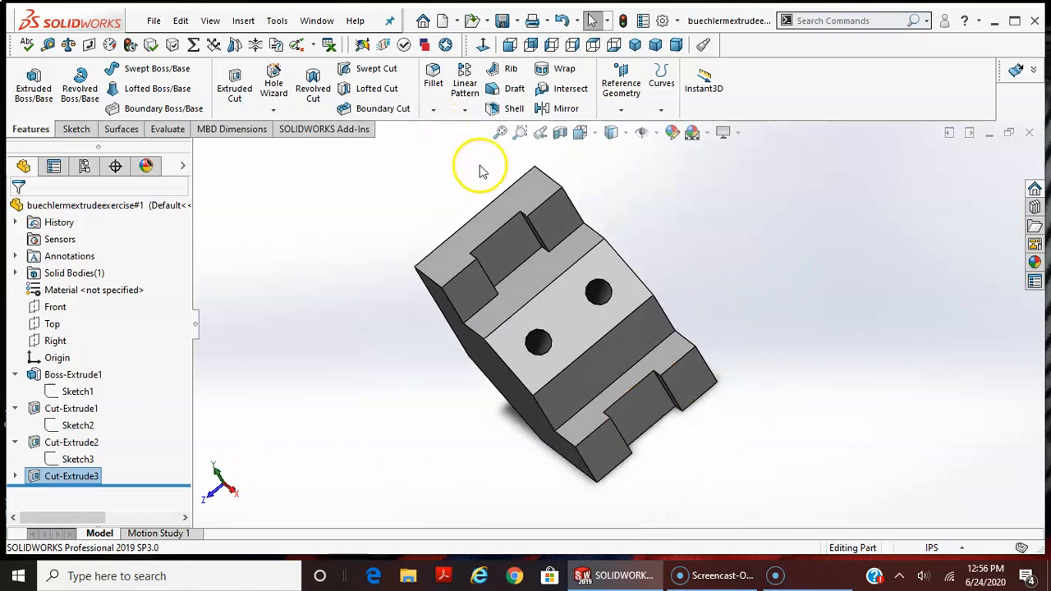
middle_click_drag(724, 330, 731, 282)
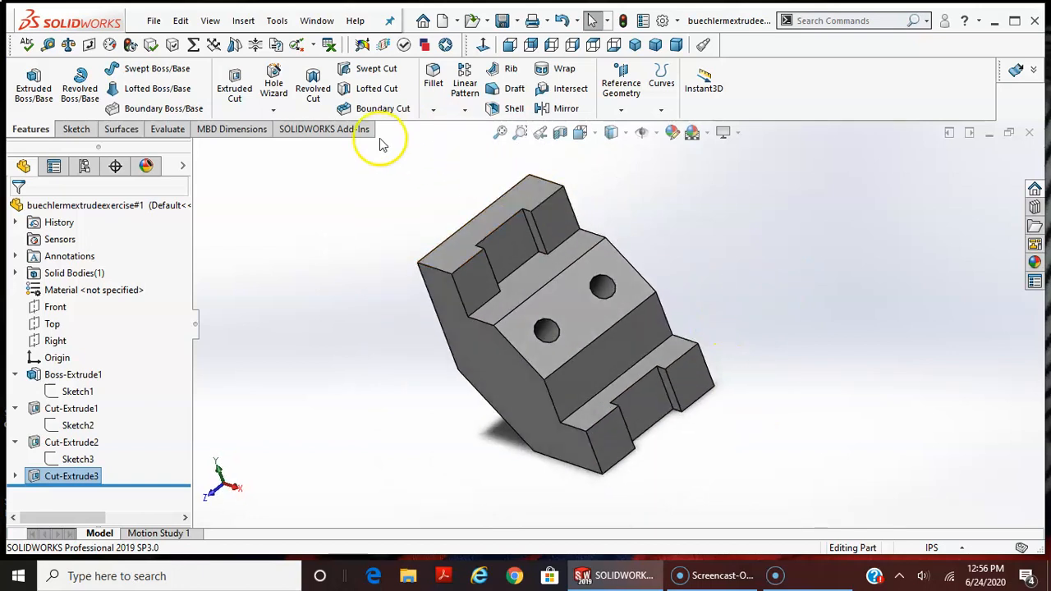
left_click(431, 111)
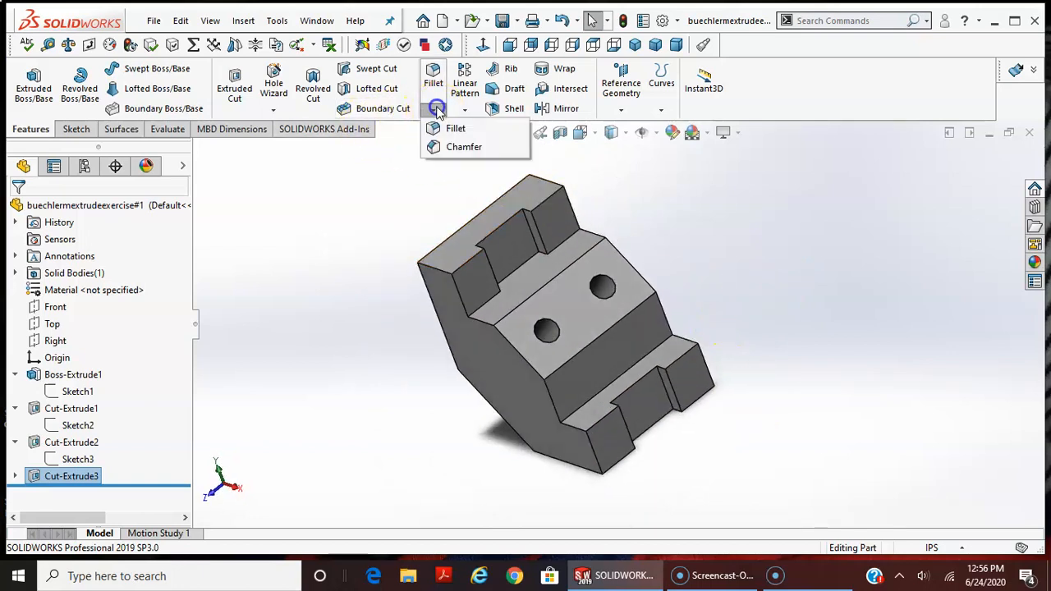
left_click(464, 147)
middle_click_drag(615, 274, 789, 317)
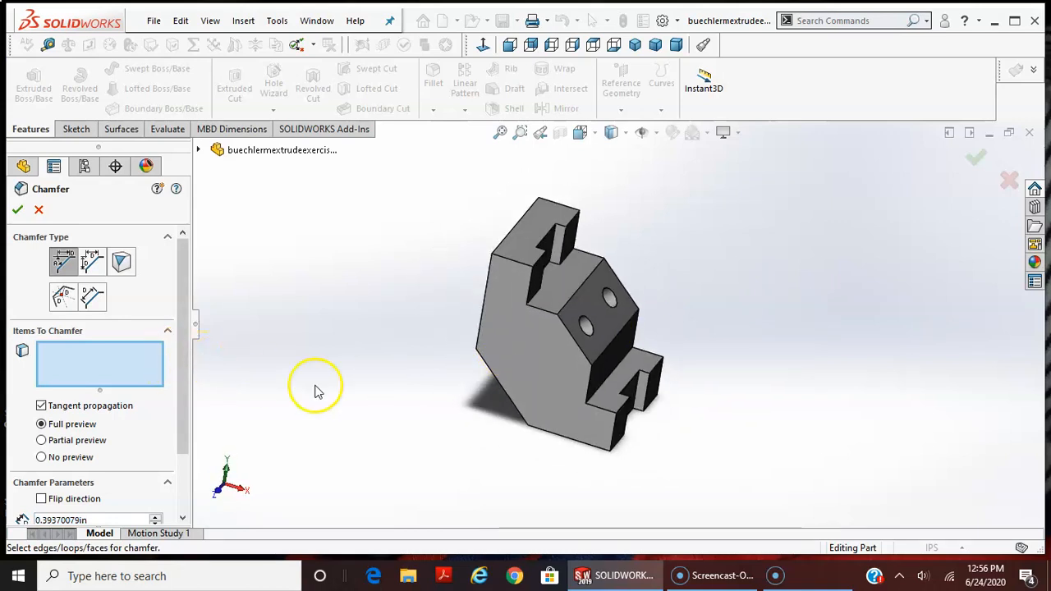
scroll(743, 329, "up", 2)
scroll(371, 312, "down", 8)
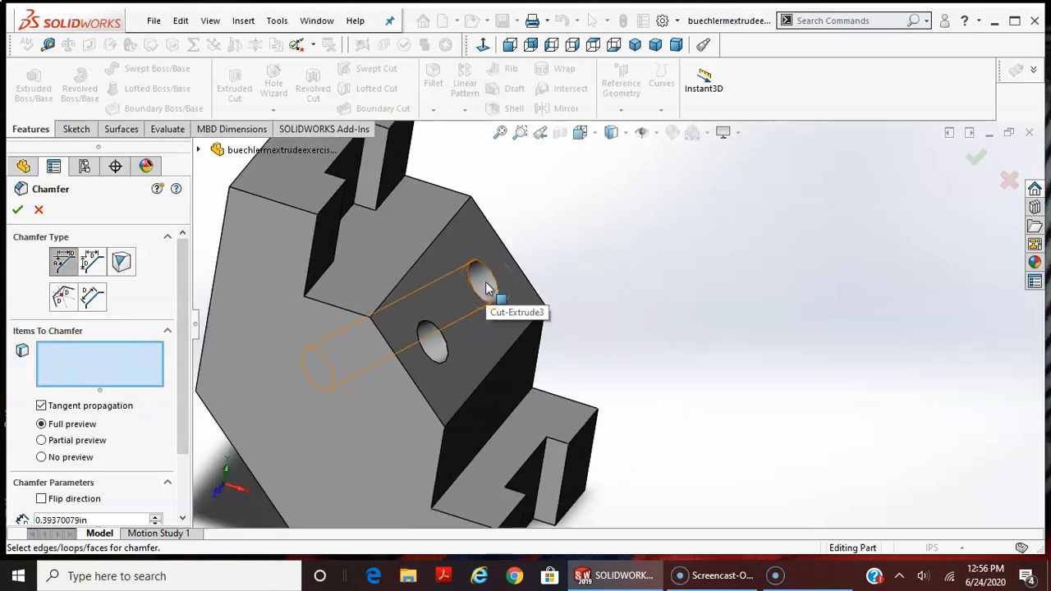
left_click(485, 281)
left_click(55, 358)
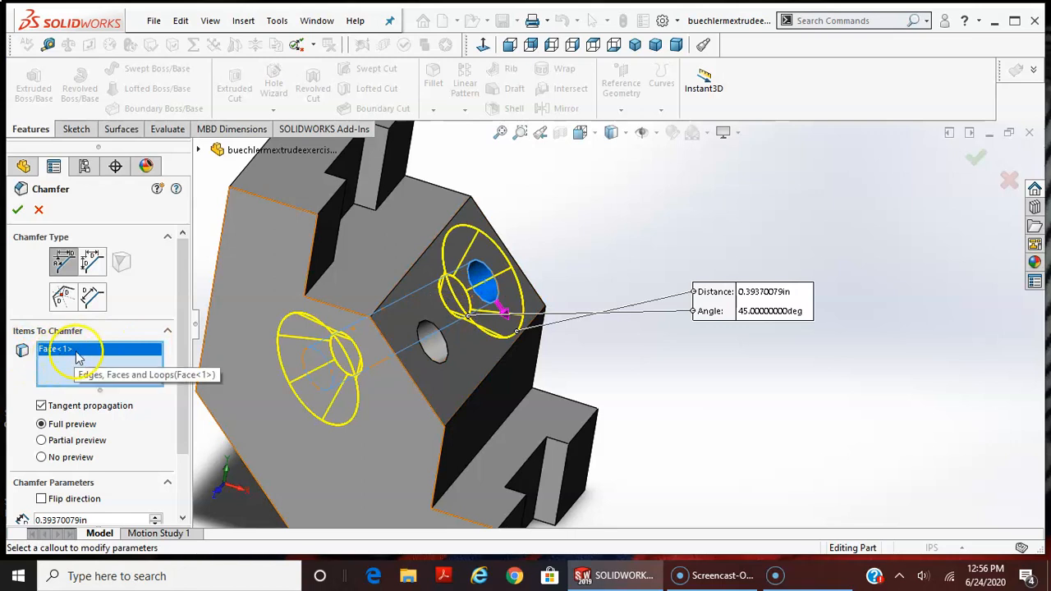
Set the chamfer distance to 0.06 in.
left_click_drag(184, 319, 197, 425)
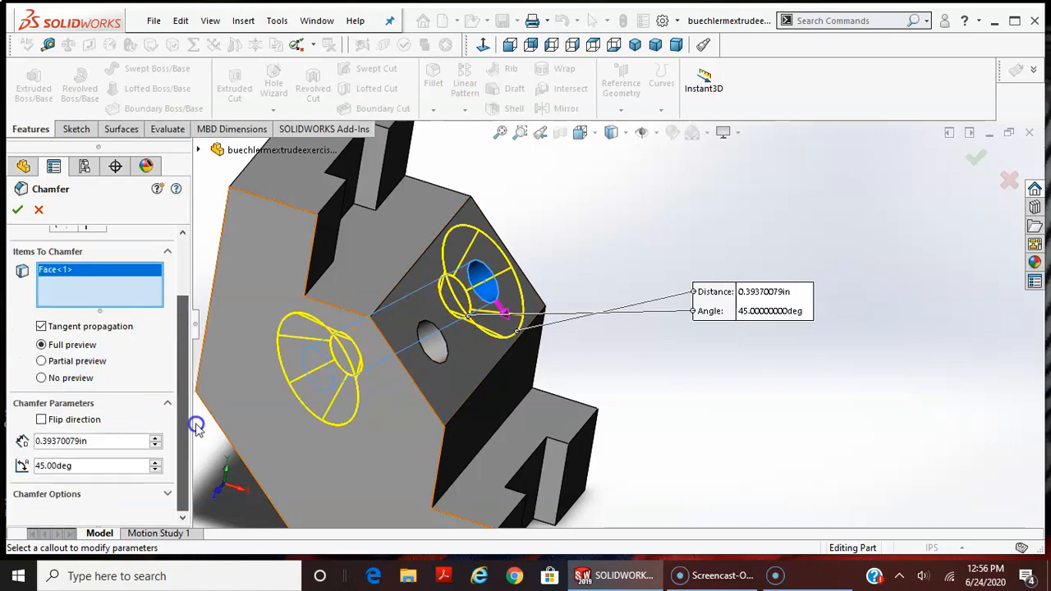
left_click_drag(98, 442, 21, 441)
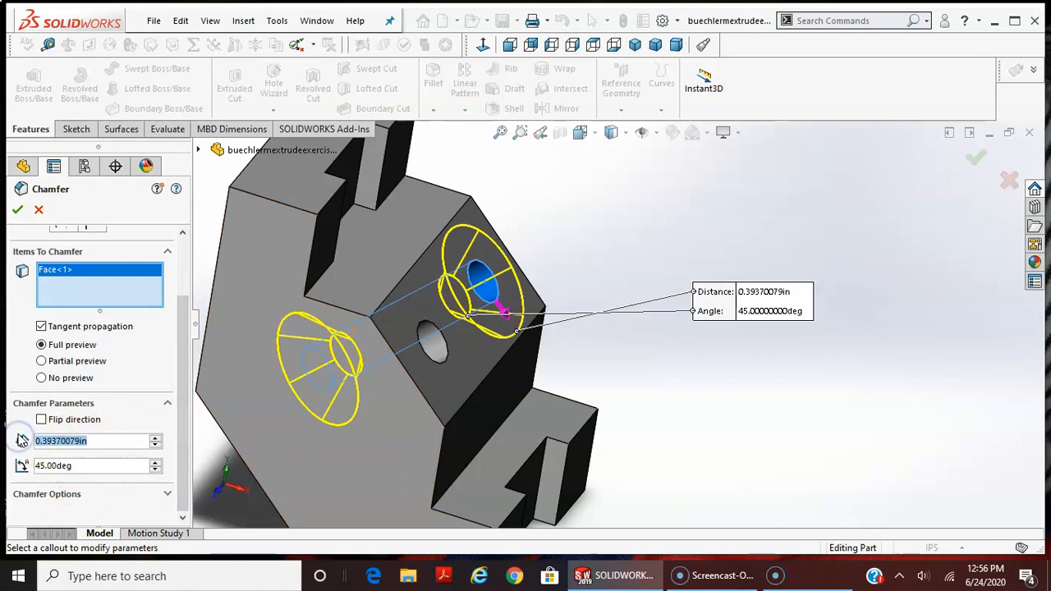
type("0.06")
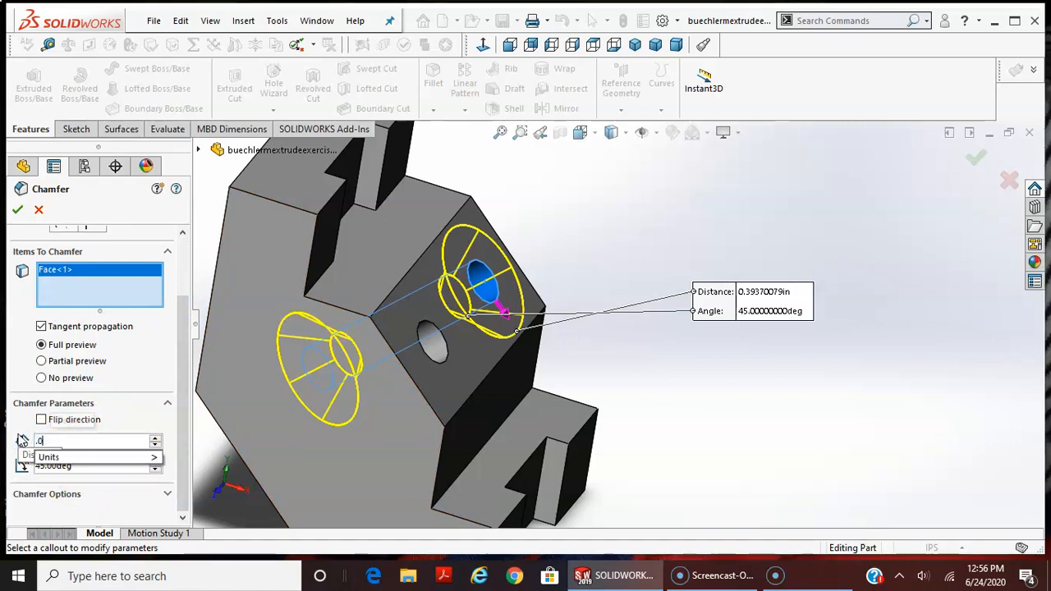
key("Return")
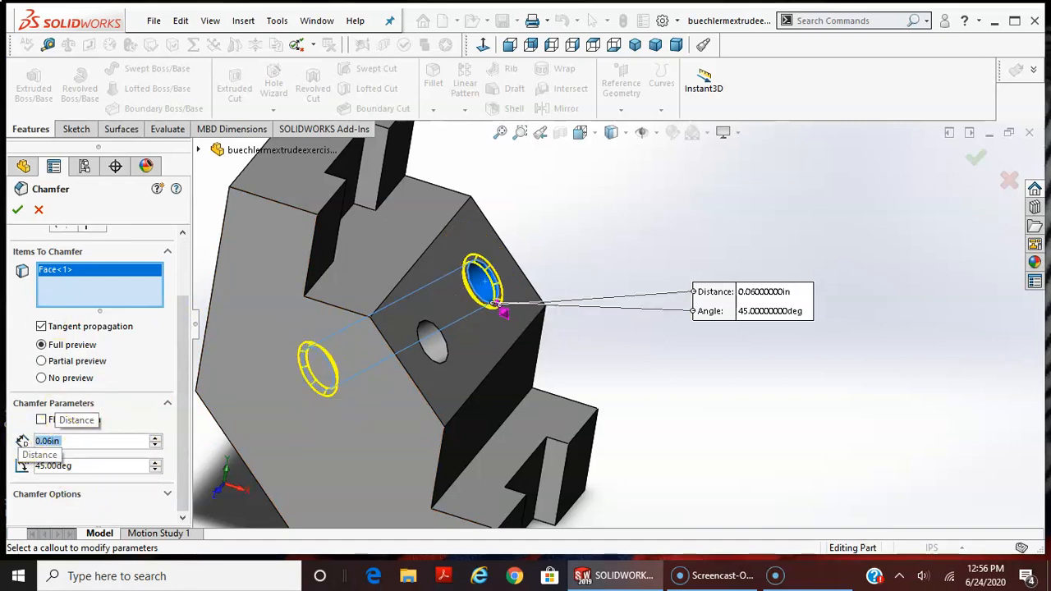
Add both rim edges of the nearer hole, on the sloped face and on the opposite face, to the chamfer selection.
left_click(437, 353)
middle_click_drag(673, 415, 258, 418)
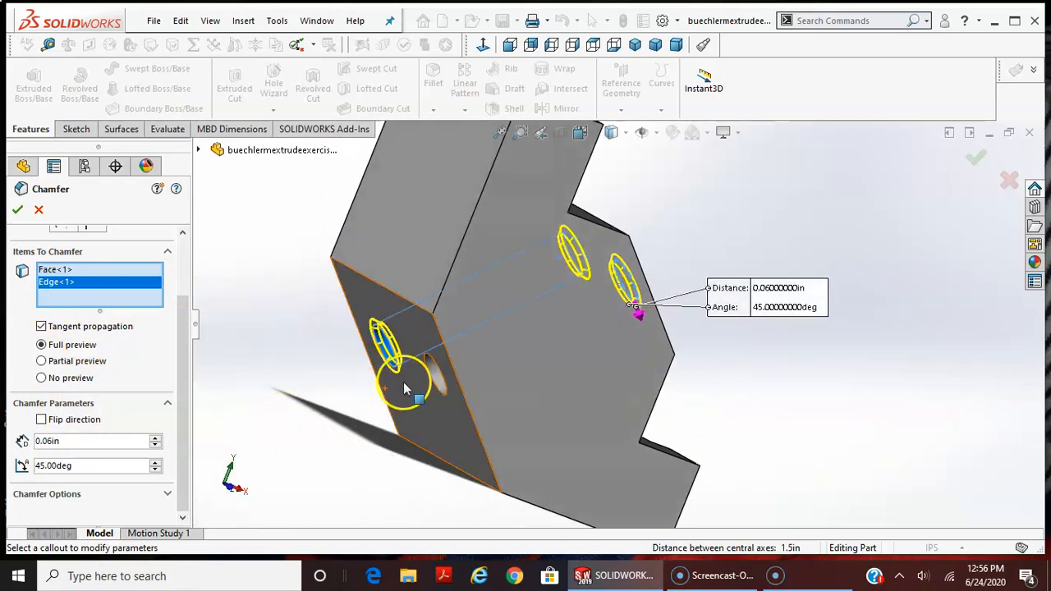
left_click(433, 377)
middle_click_drag(864, 368, 805, 387)
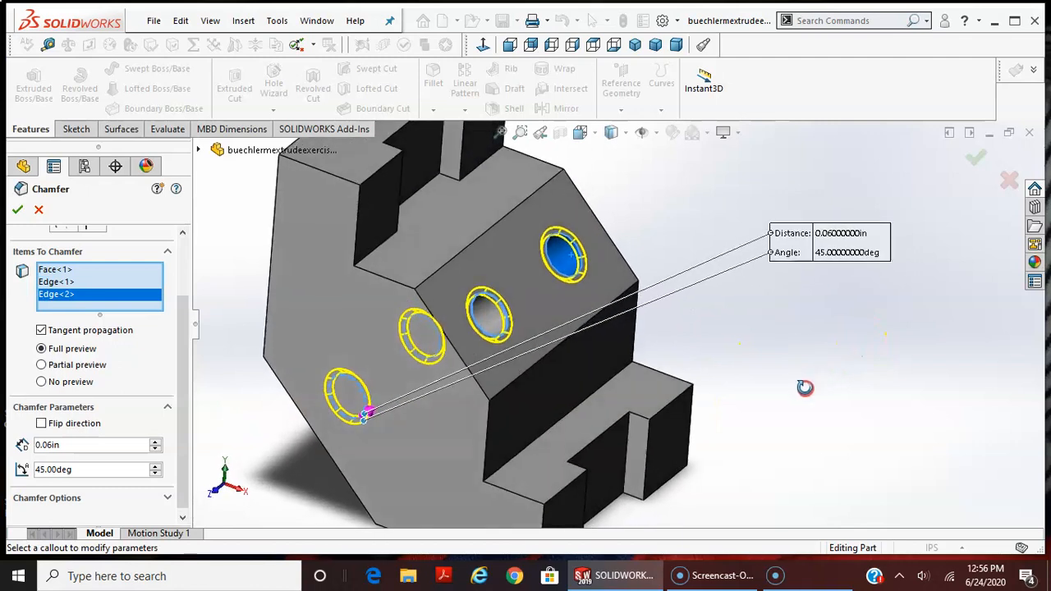
Check the face and edges selected for the chamfer and create the 0.06 in, 45-degree chamfer on both holes.
left_click(56, 273)
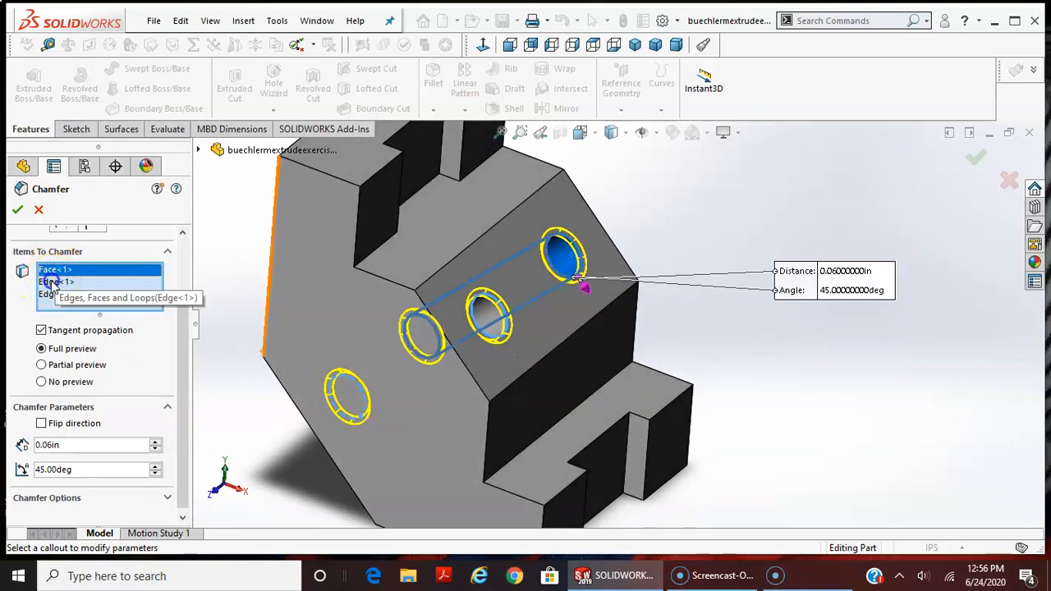
left_click(55, 282)
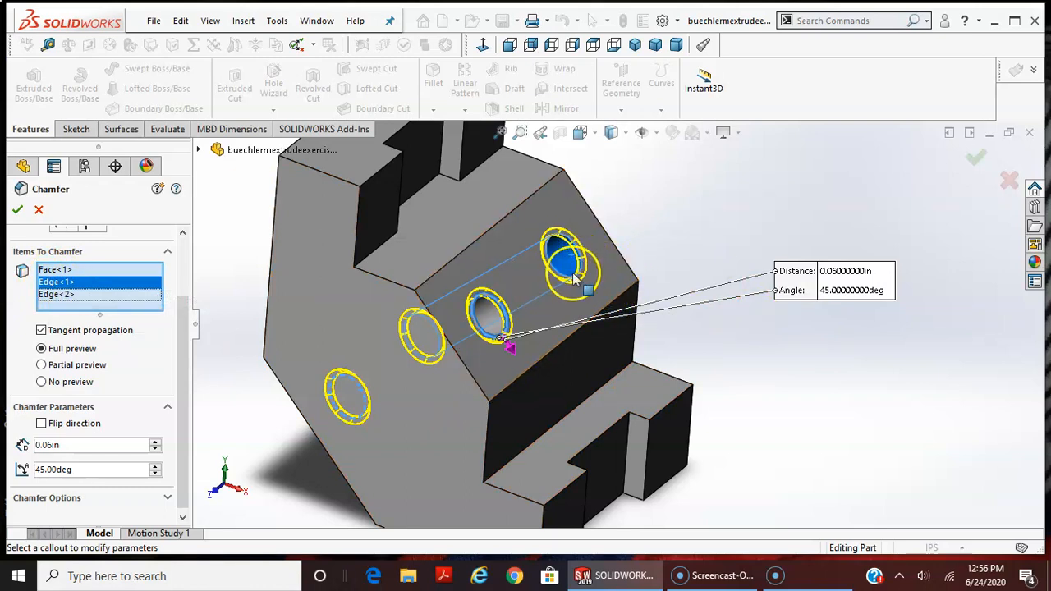
middle_click_drag(725, 351, 737, 318)
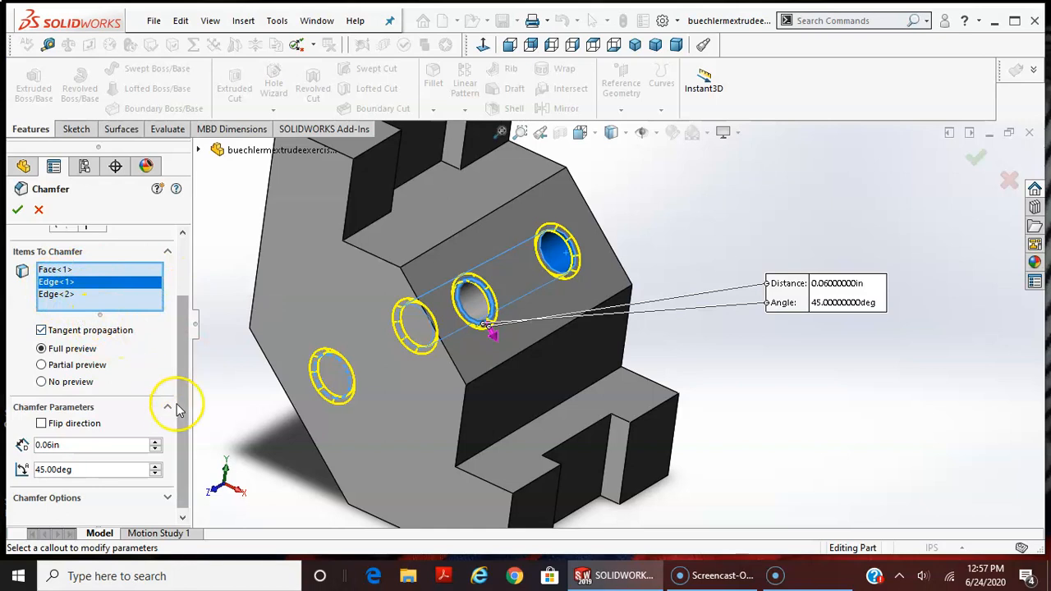
left_click_drag(187, 355, 188, 390)
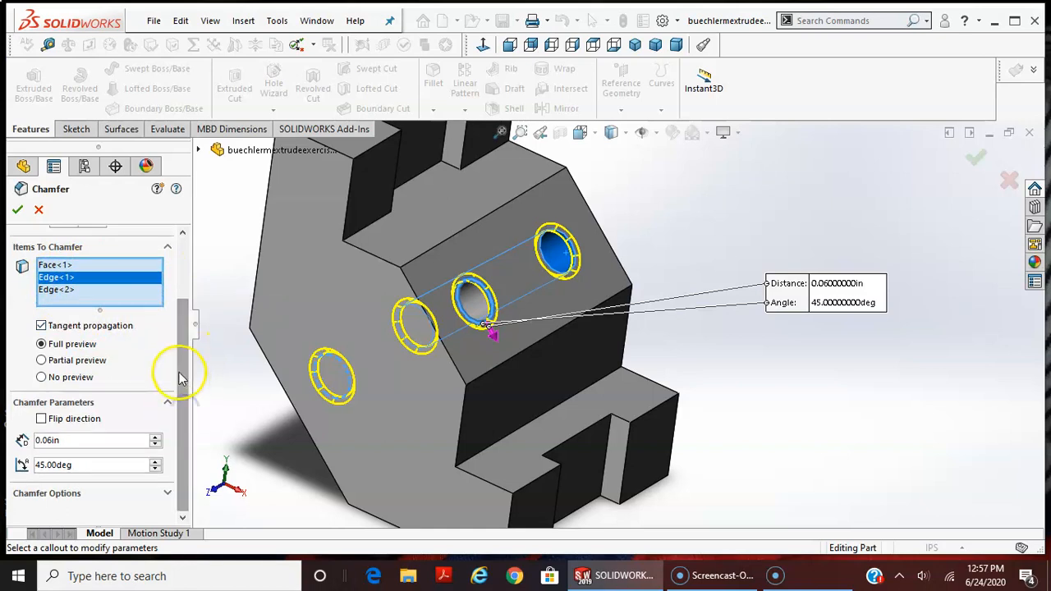
mouse_move(731, 361)
middle_mouse_down()
mouse_move(780, 275)
mouse_move(740, 356)
middle_mouse_up()
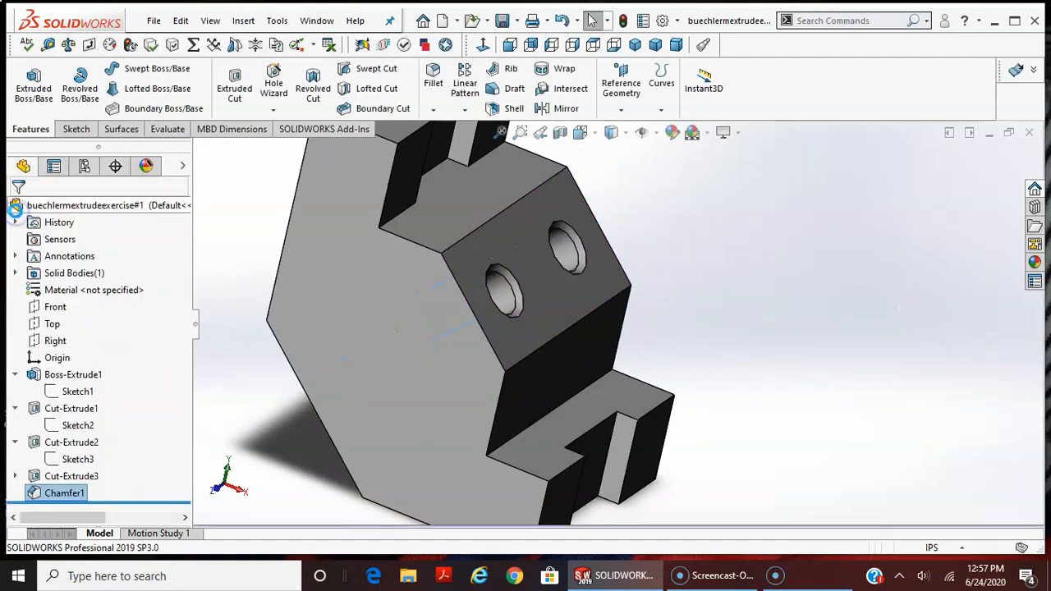
Show the finished block in isometric view and save the part.
left_click(593, 133)
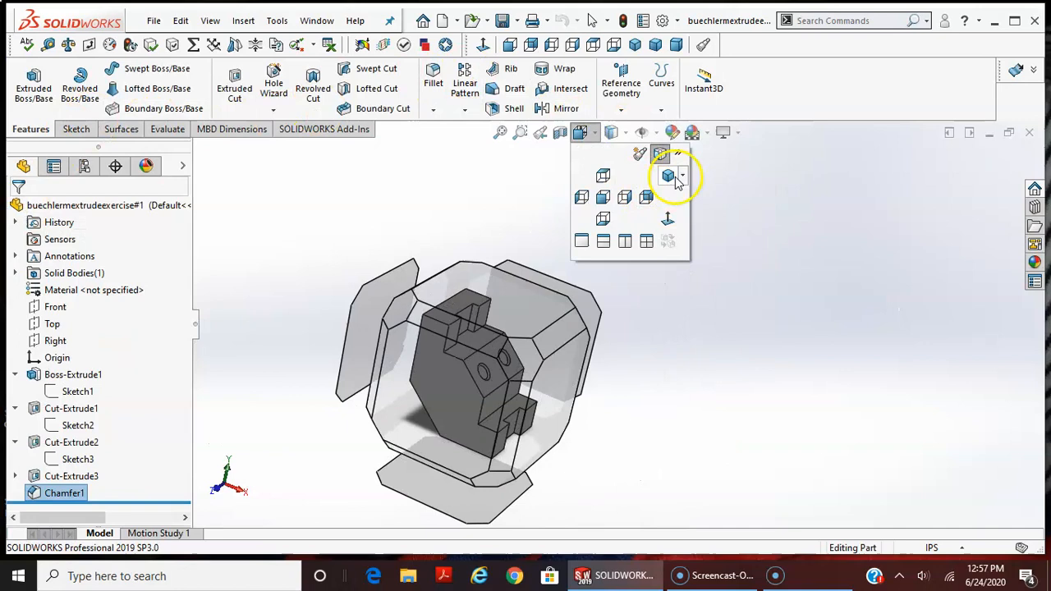
mouse_move(673, 178)
left_click(689, 194)
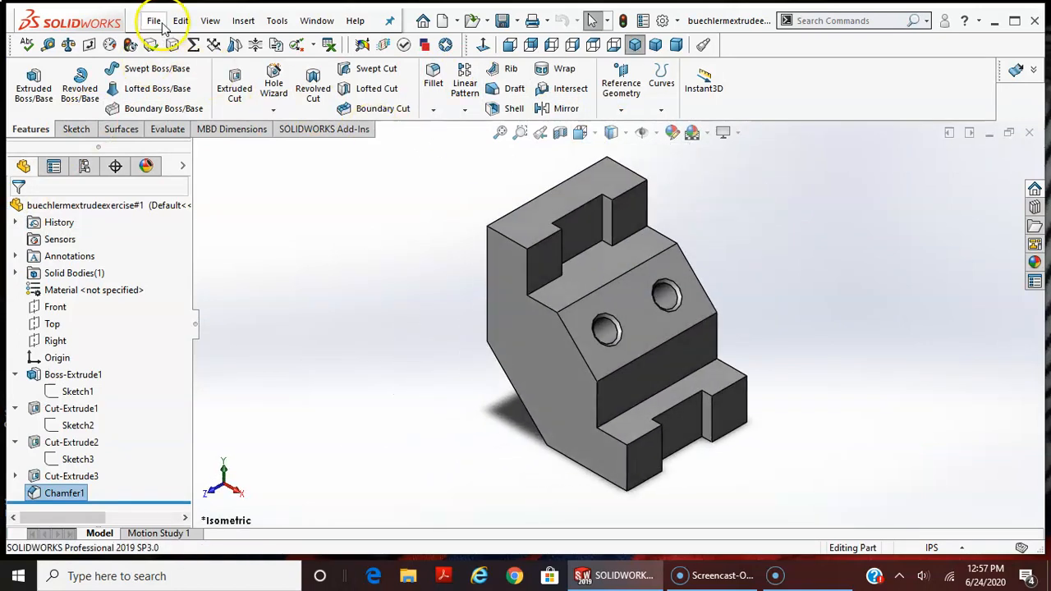
left_click(154, 20)
left_click(179, 189)
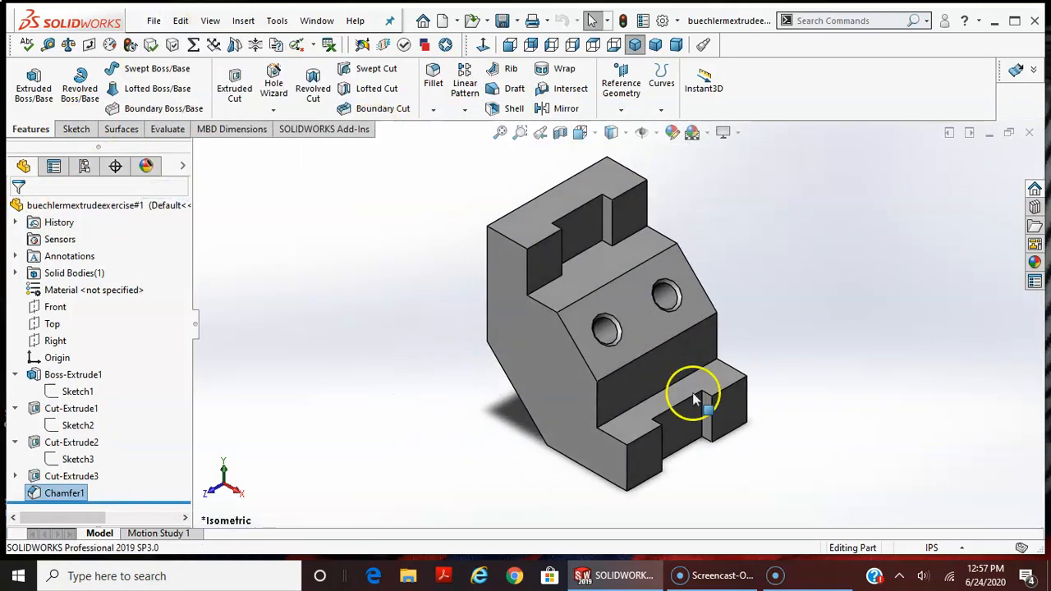